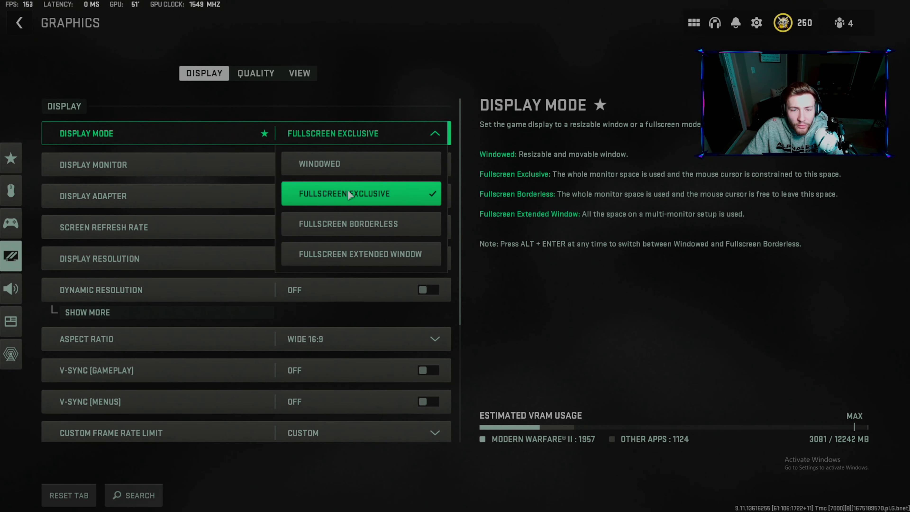
Choose Fullscreen Exclusive as the display mode and AMD Radeon RX 6750 XT as the display adapter.
{"action": "left_click", "coordinate": [347, 191]}
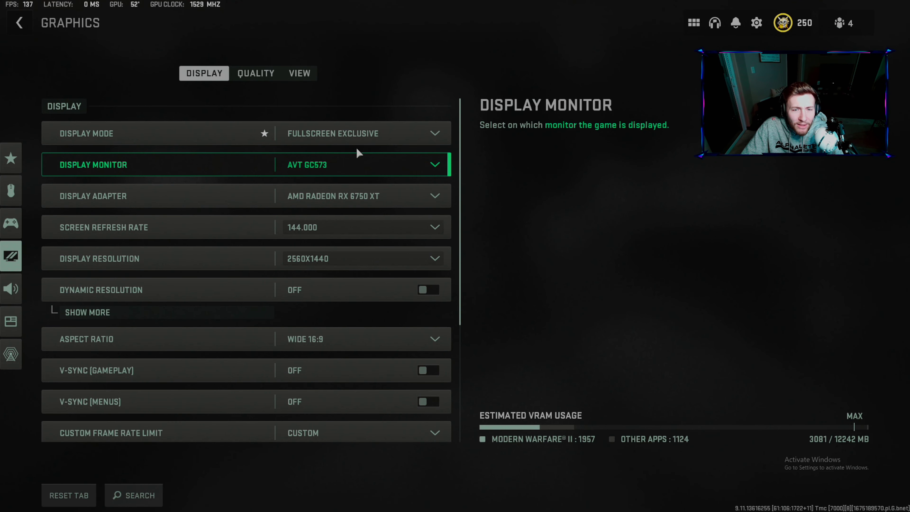
{"action": "left_click", "coordinate": [328, 190]}
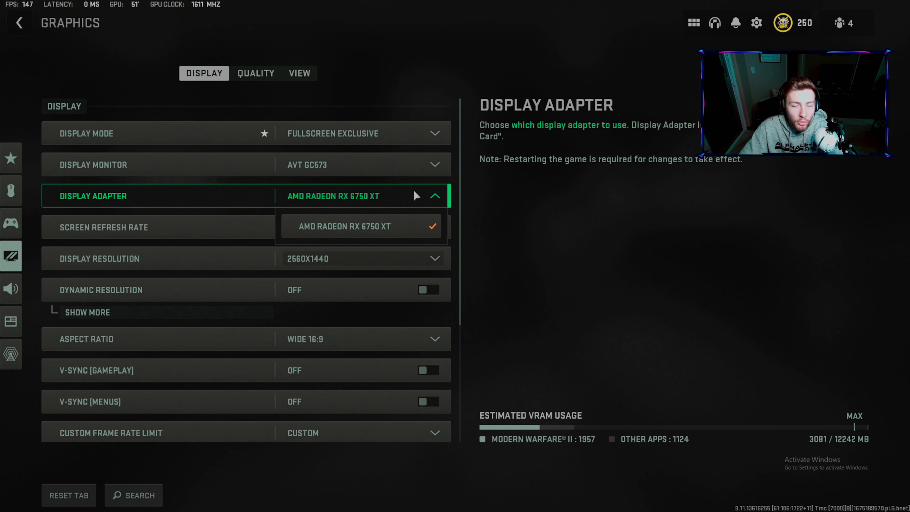
{"action": "left_click", "coordinate": [405, 199]}
{"action": "left_click", "coordinate": [405, 199]}
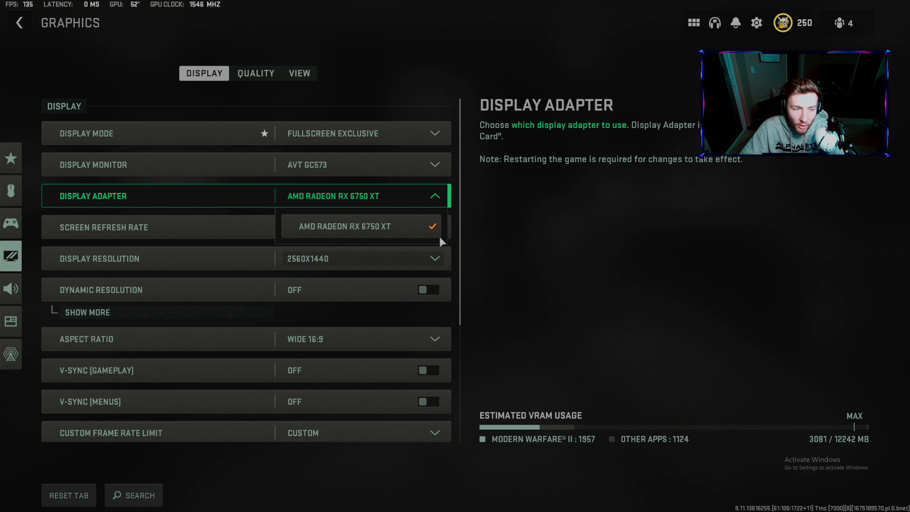
{"action": "left_click", "coordinate": [412, 228]}
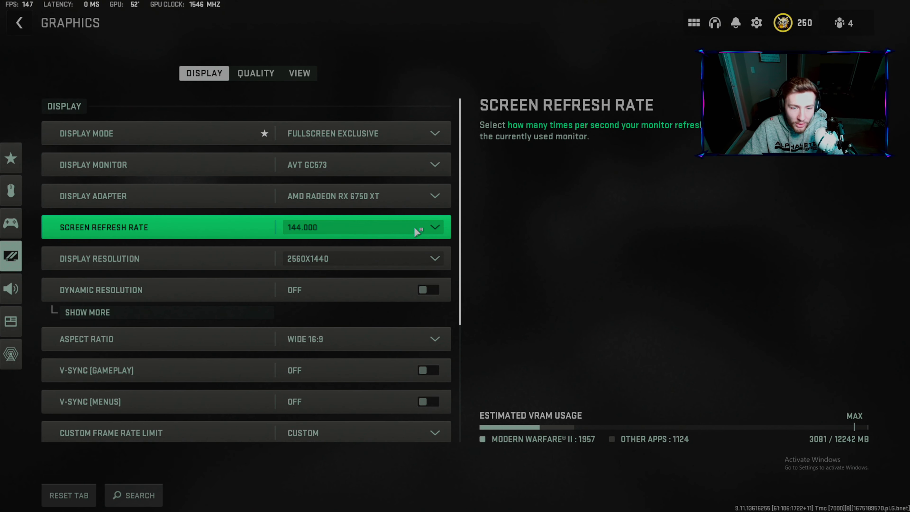
Examine the available screen refresh rates and display resolutions without changing them.
{"action": "left_click", "coordinate": [394, 232]}
{"action": "left_click", "coordinate": [293, 286]}
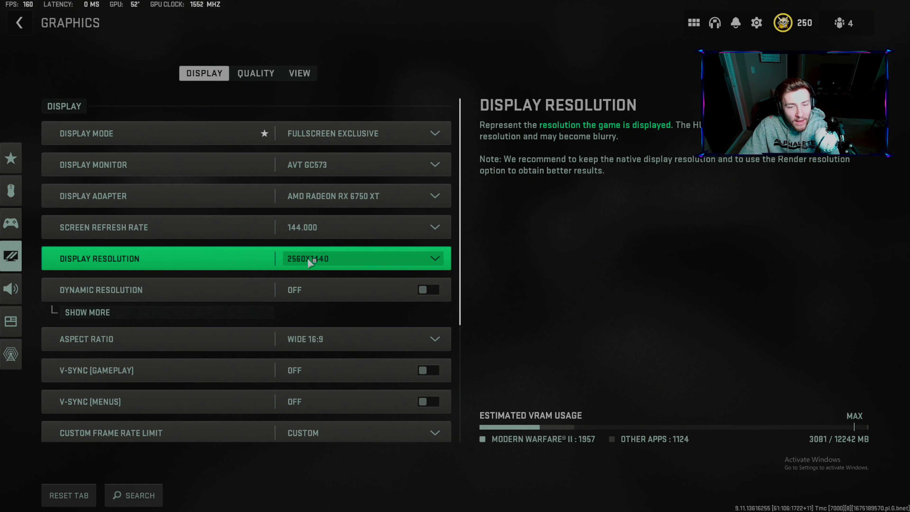
{"action": "left_click", "coordinate": [315, 259]}
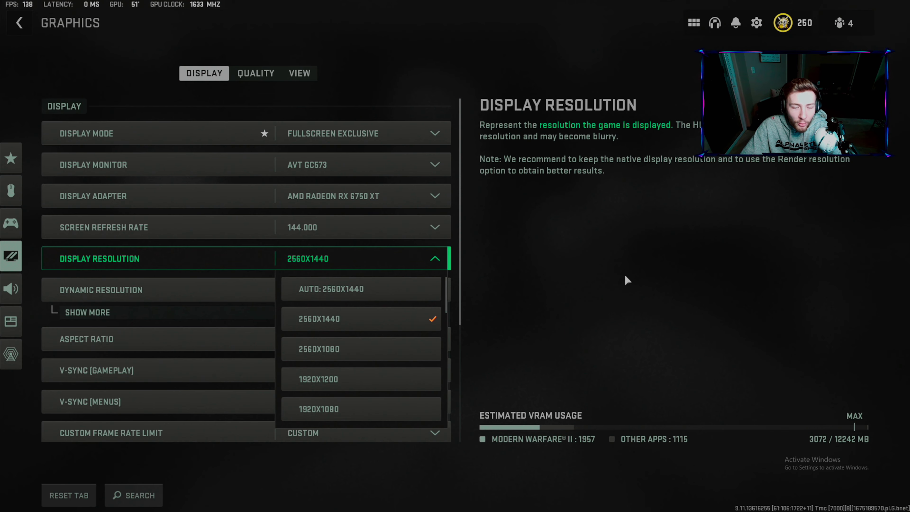
{"action": "left_click", "coordinate": [606, 287]}
Try enabling Dynamic Resolution and expand its frame rate target setting.
{"action": "scroll", "coordinate": [251, 273], "scroll_direction": "down", "scroll_amount": 1}
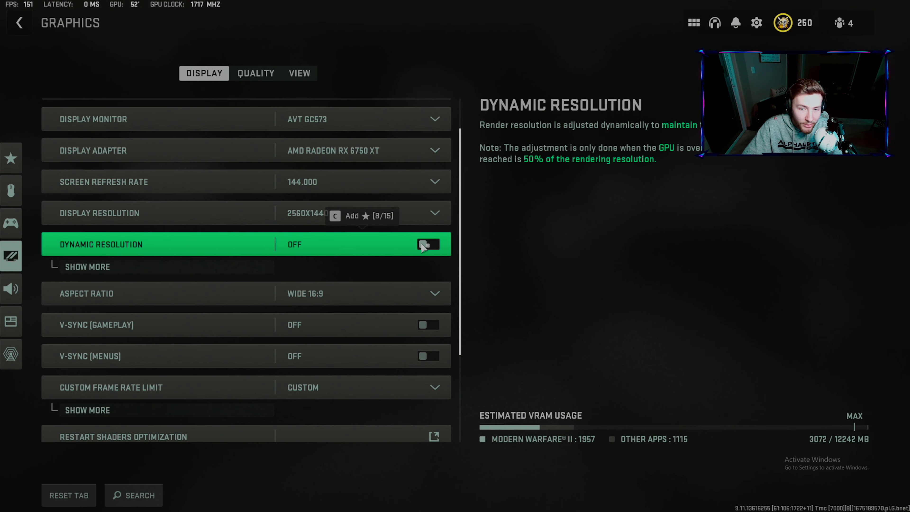
{"action": "left_click", "coordinate": [428, 244]}
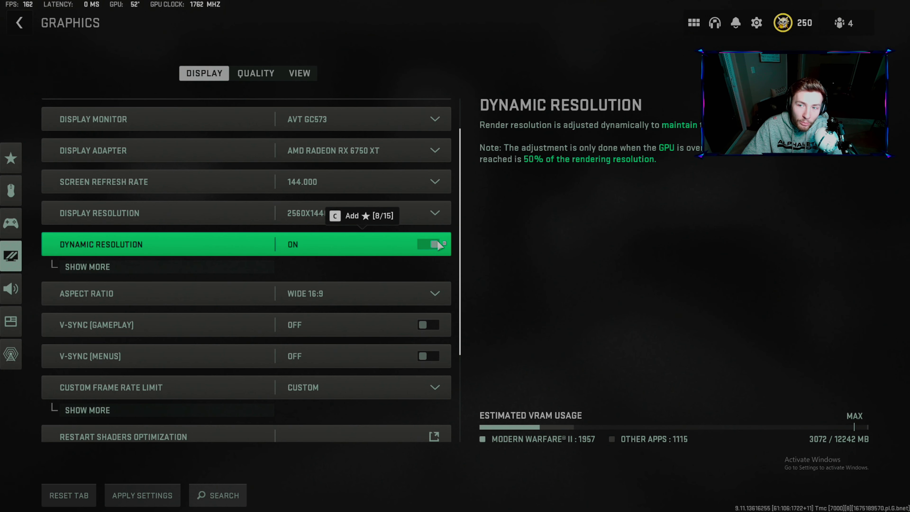
{"action": "left_click", "coordinate": [234, 268]}
{"action": "scroll", "coordinate": [359, 251], "scroll_direction": "down", "scroll_amount": 1}
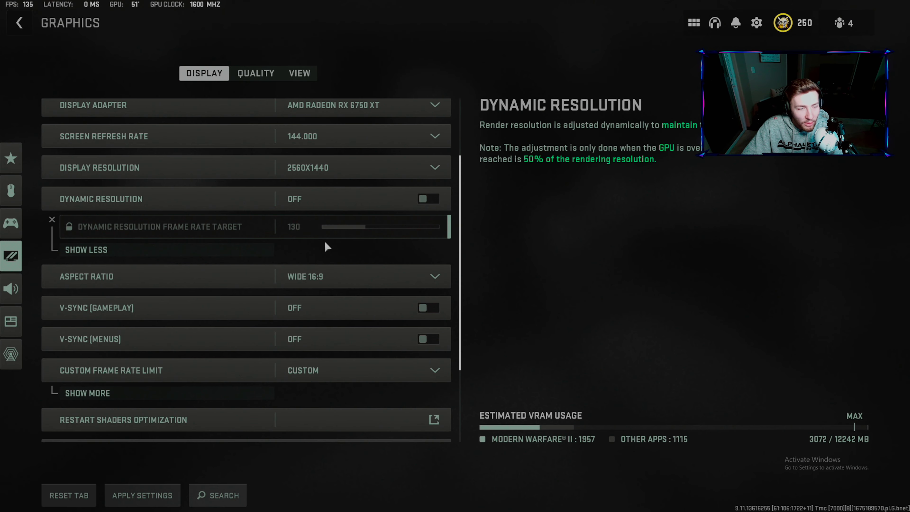
Turn on V-Sync for menus and apply the display settings.
{"action": "scroll", "coordinate": [327, 238], "scroll_direction": "down", "scroll_amount": 2}
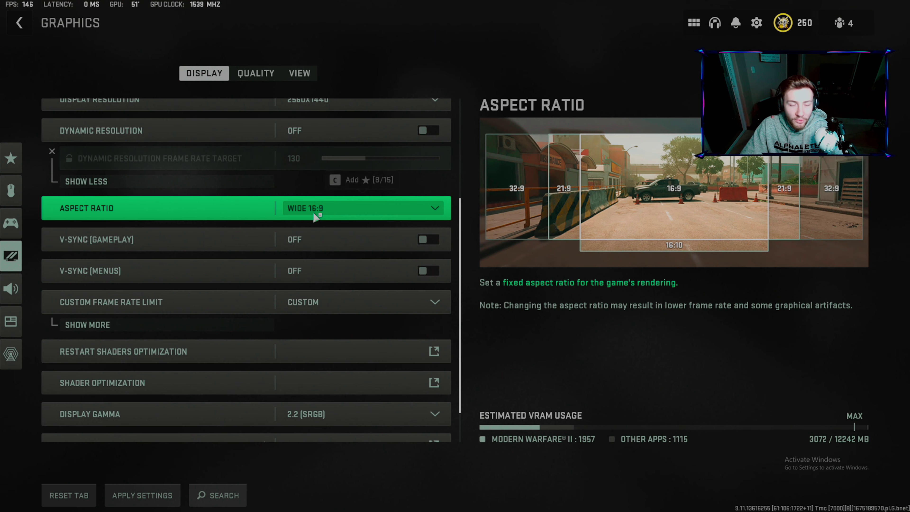
{"action": "left_click", "coordinate": [304, 217]}
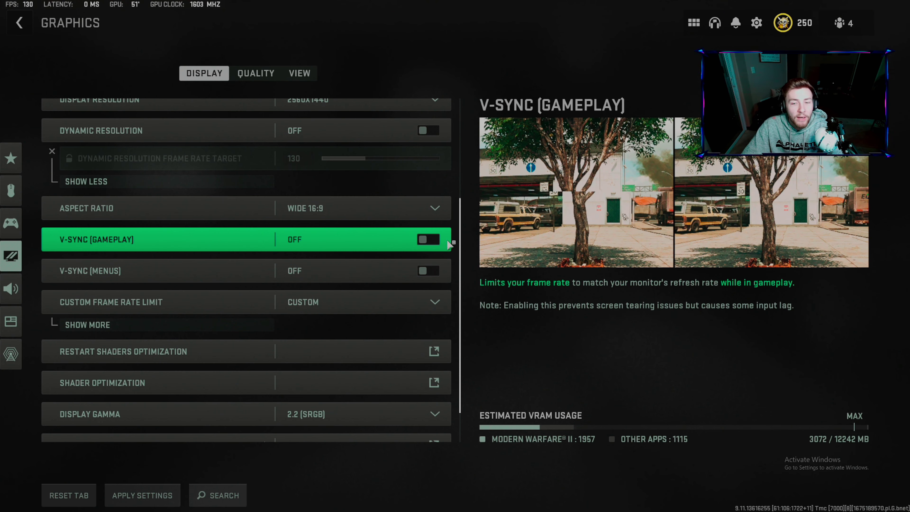
{"action": "left_click", "coordinate": [428, 270]}
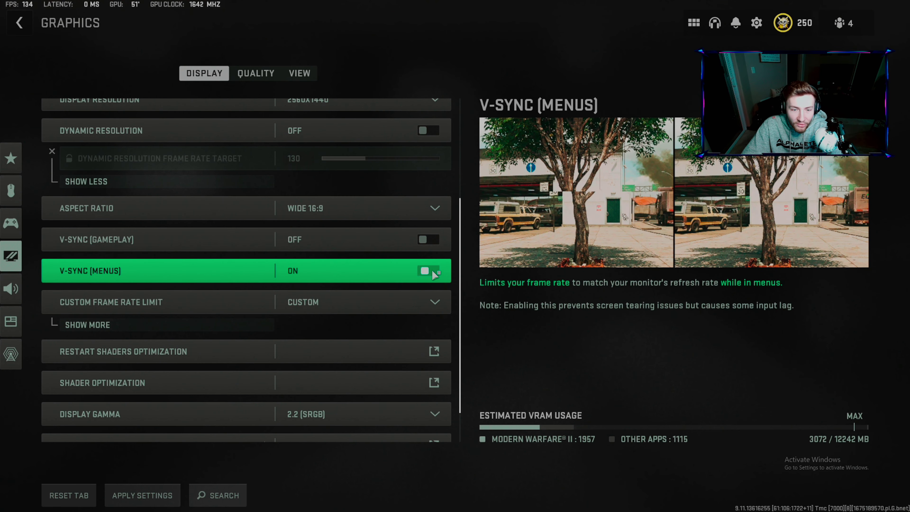
{"action": "left_click", "coordinate": [145, 491]}
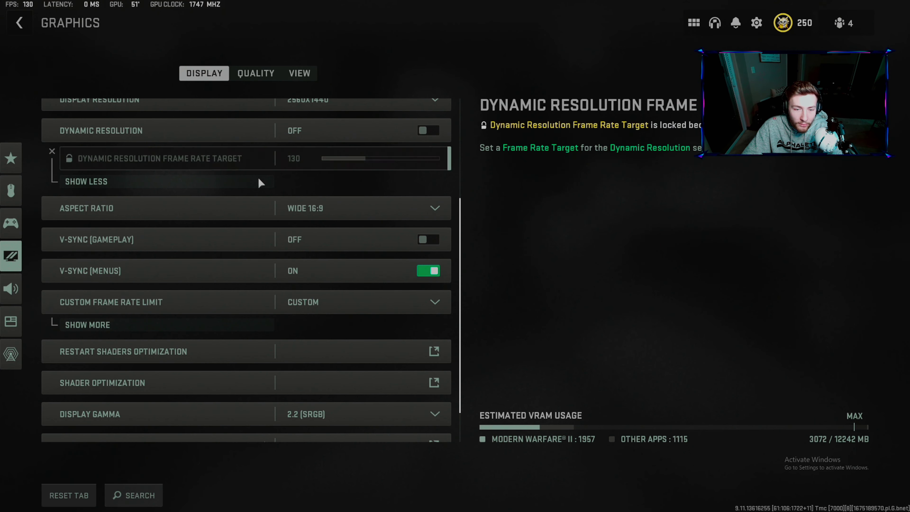
Set the custom frame rate limit to Unlimited and show the display gamma options.
{"action": "left_click", "coordinate": [243, 325]}
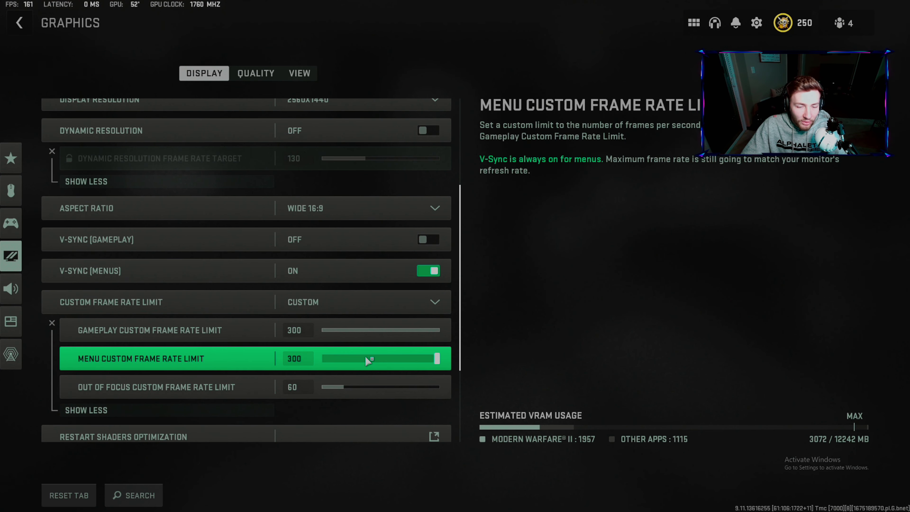
{"action": "left_click", "coordinate": [364, 356]}
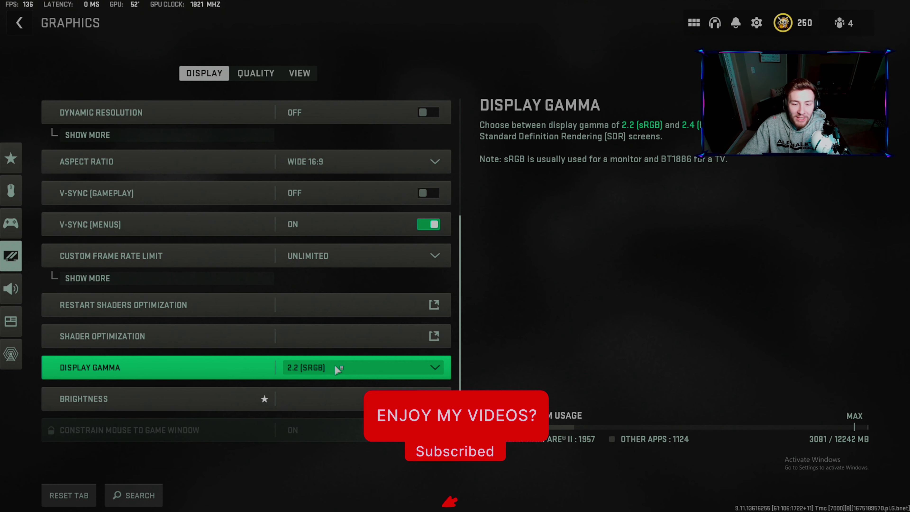
{"action": "left_click", "coordinate": [335, 365]}
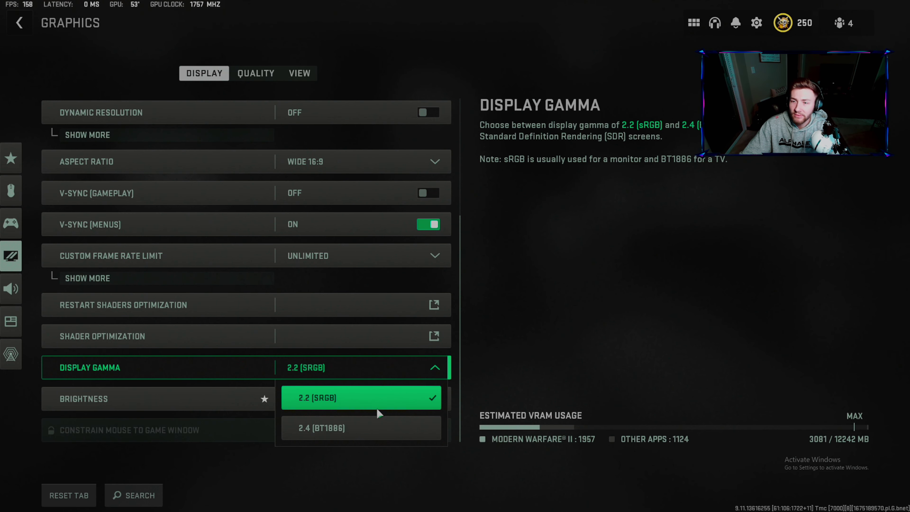
Go to the quality settings and examine the available quality presets without changing the selection.
{"action": "left_click", "coordinate": [256, 73]}
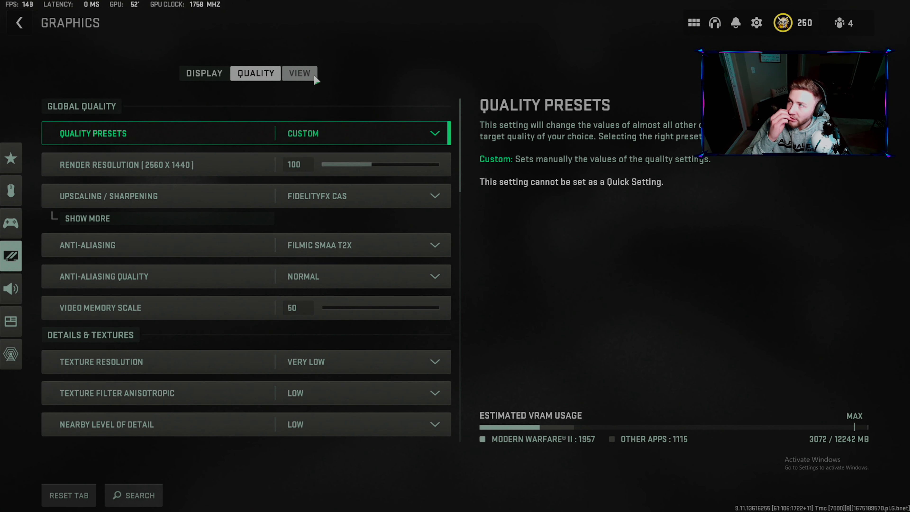
{"action": "left_click", "coordinate": [352, 134]}
{"action": "key", "text": "Escape"}
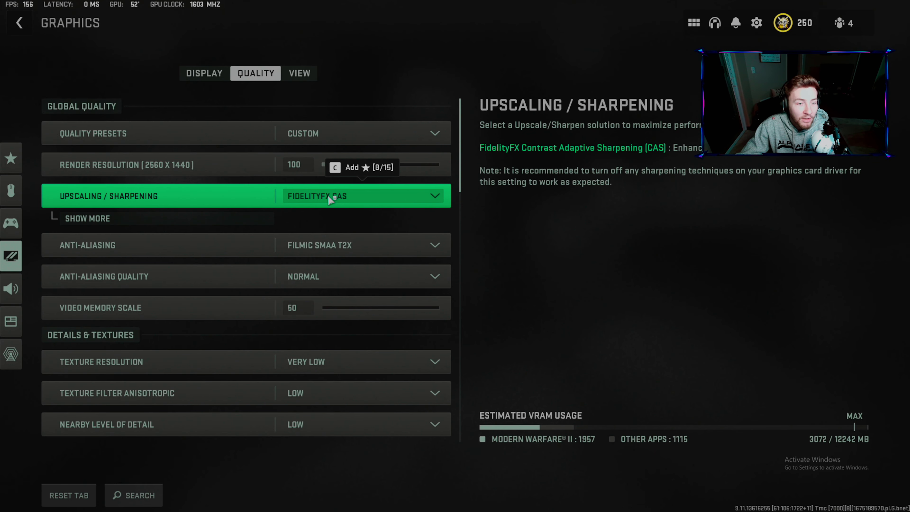
Examine the FidelityFX CAS strength setting and the available upscaling and sharpening options.
{"action": "left_click", "coordinate": [88, 219]}
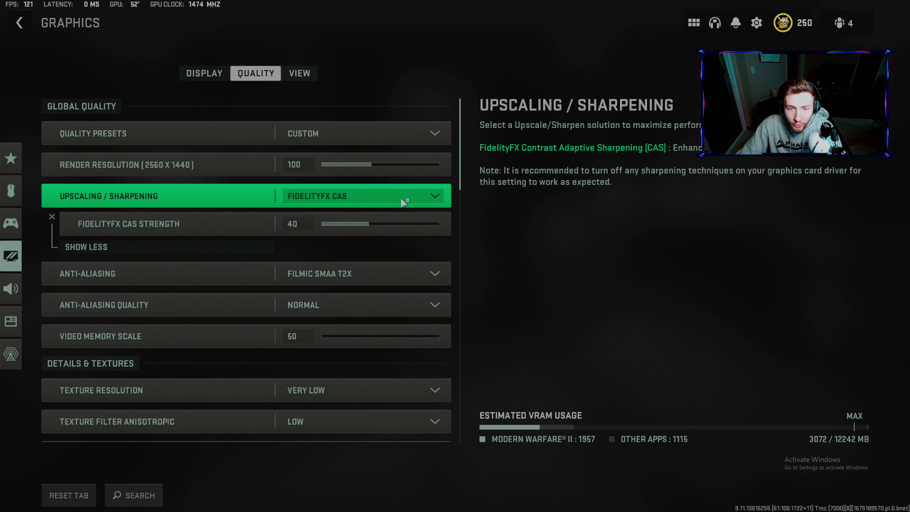
{"action": "left_click", "coordinate": [376, 196]}
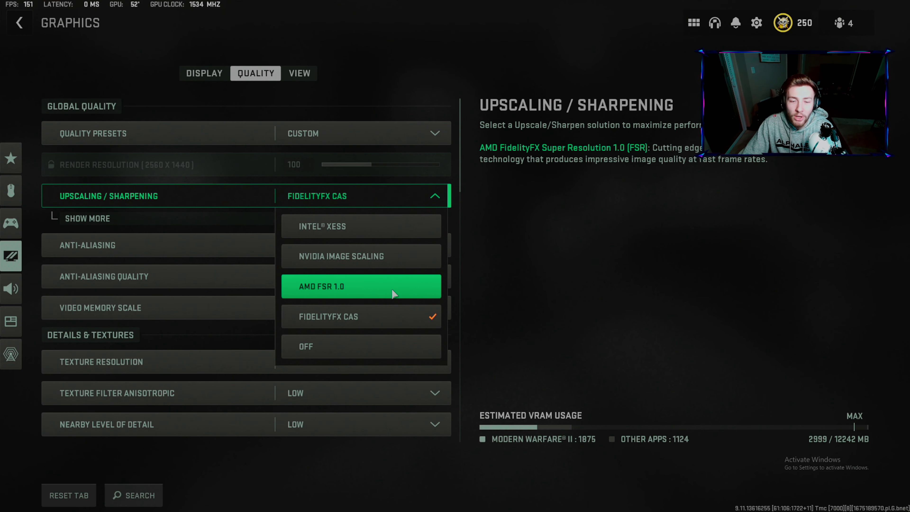
{"action": "left_click", "coordinate": [538, 294]}
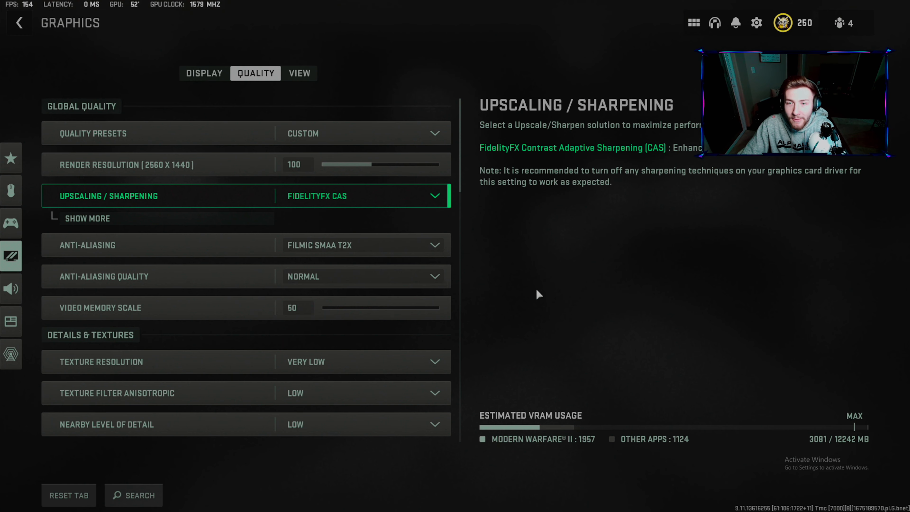
{"action": "left_click", "coordinate": [376, 196]}
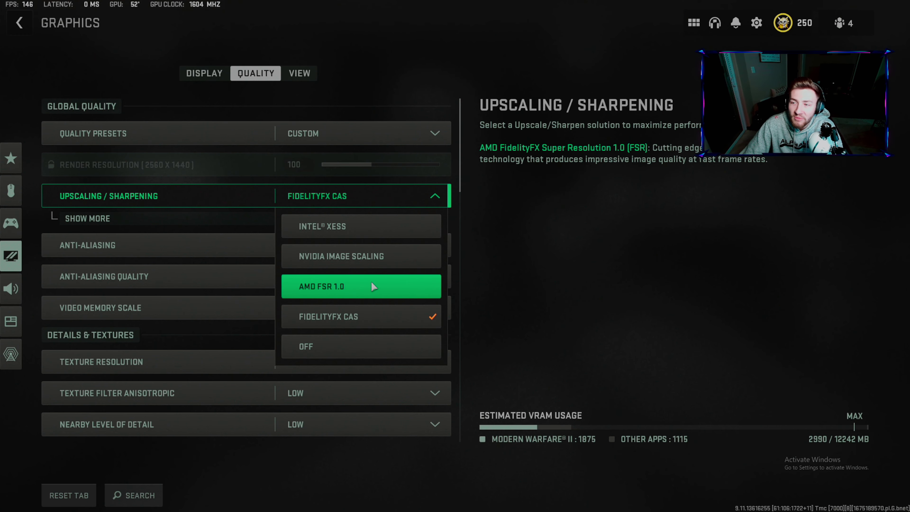
{"action": "left_click", "coordinate": [518, 252]}
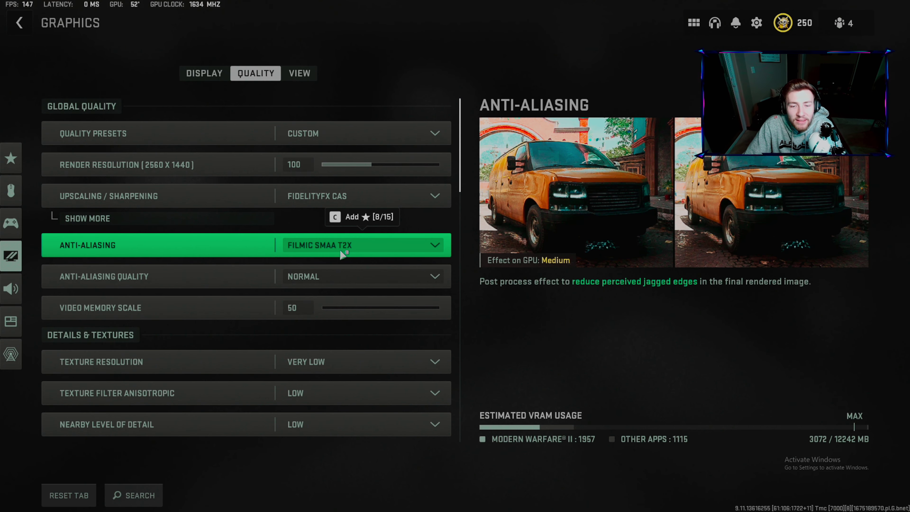
Choose Filmic SMAA T2X for anti-aliasing and Normal for the anti-aliasing quality.
{"action": "left_click", "coordinate": [342, 254]}
{"action": "left_click", "coordinate": [348, 303]}
{"action": "left_click", "coordinate": [344, 247]}
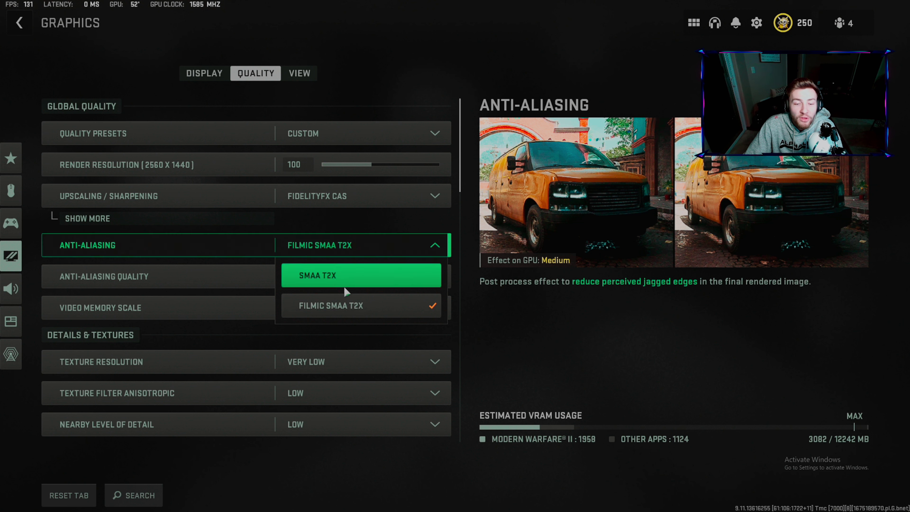
{"action": "left_click", "coordinate": [308, 275]}
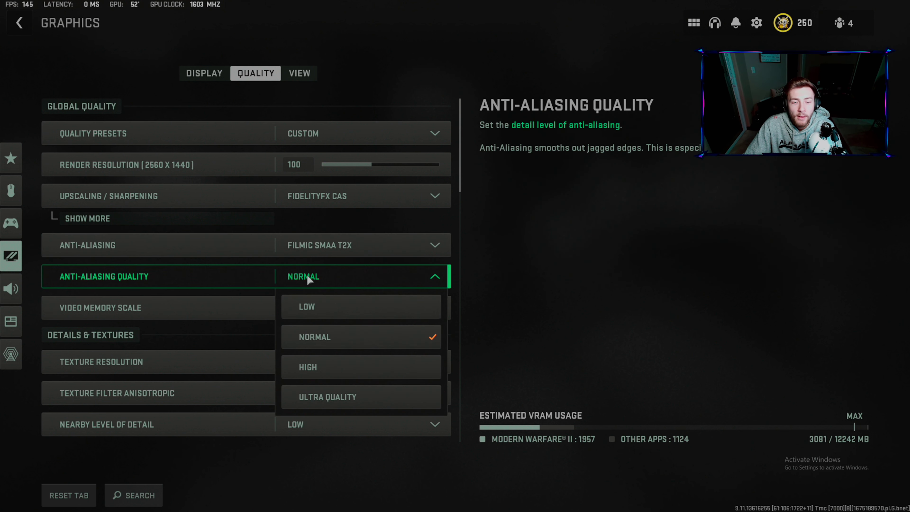
{"action": "left_click", "coordinate": [313, 337]}
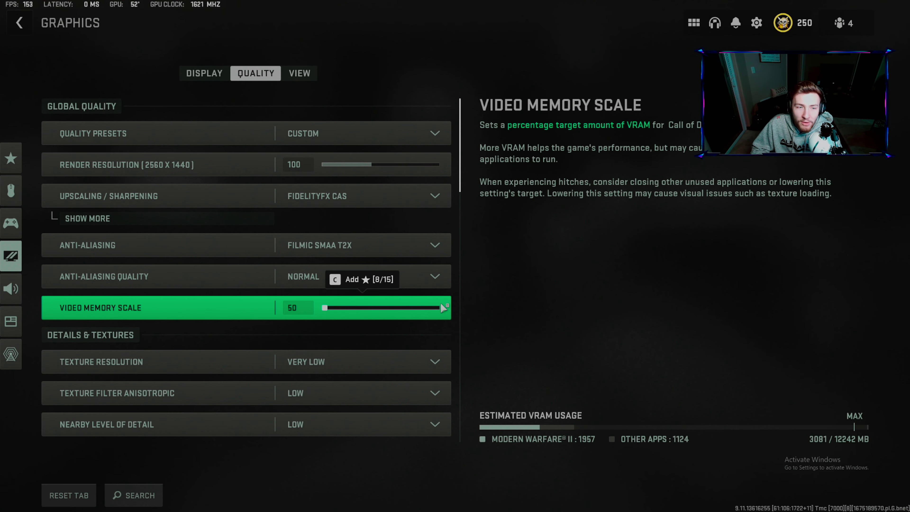
Examine the texture resolution options under the details and textures settings.
{"action": "scroll", "coordinate": [443, 307], "scroll_direction": "down", "scroll_amount": 3}
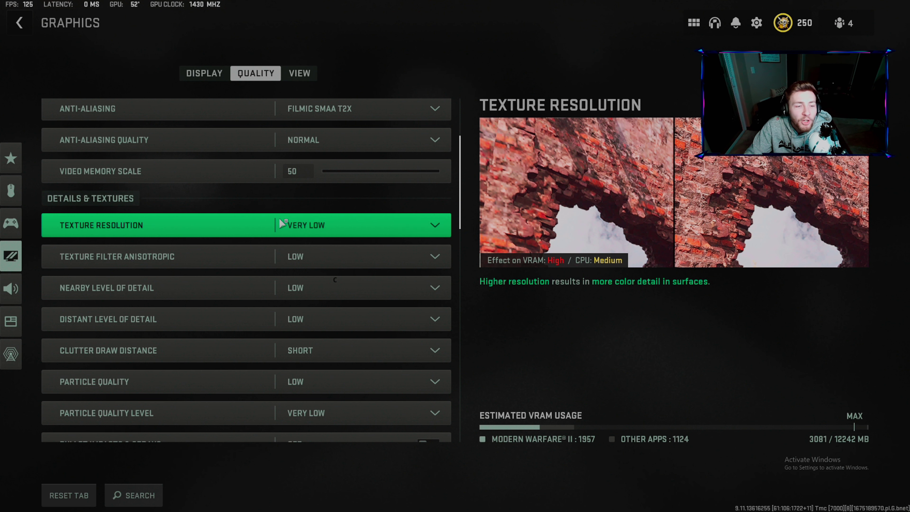
{"action": "left_click", "coordinate": [313, 231]}
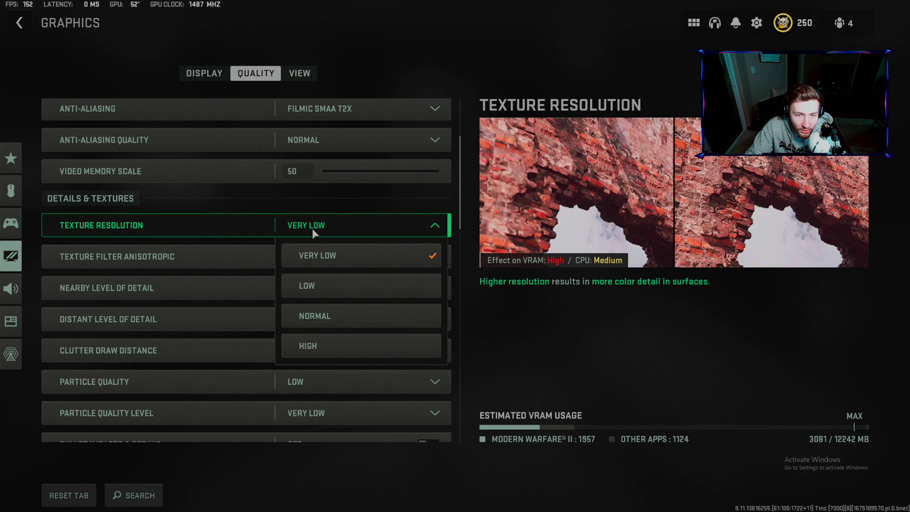
{"action": "left_click", "coordinate": [312, 229]}
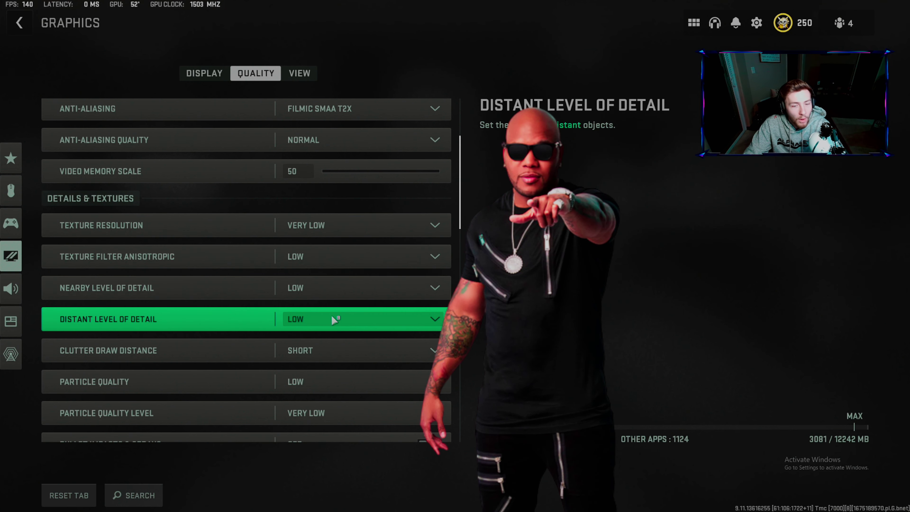
Set the shader quality to High and apply the change.
{"action": "scroll", "coordinate": [333, 319], "scroll_direction": "down", "scroll_amount": 1}
{"action": "scroll", "coordinate": [327, 347], "scroll_direction": "down", "scroll_amount": 2}
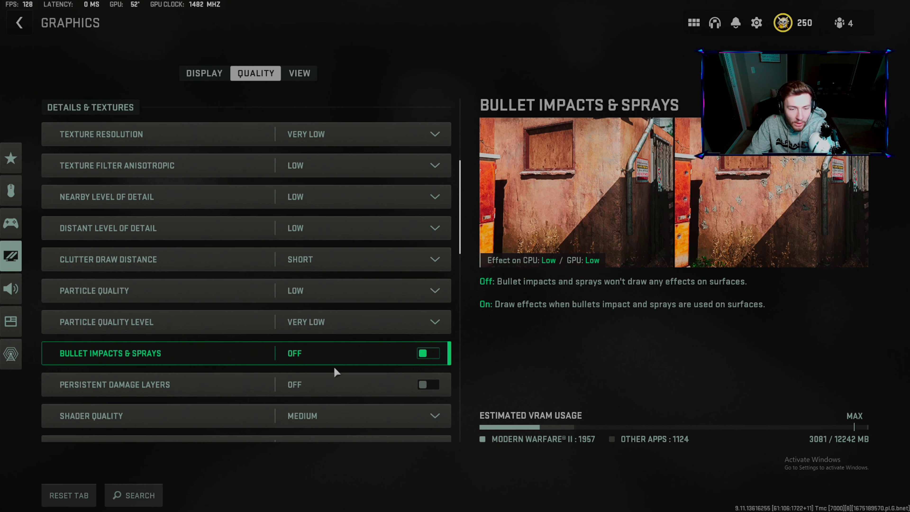
{"action": "scroll", "coordinate": [353, 385], "scroll_direction": "down", "scroll_amount": 1}
{"action": "left_click", "coordinate": [340, 370]}
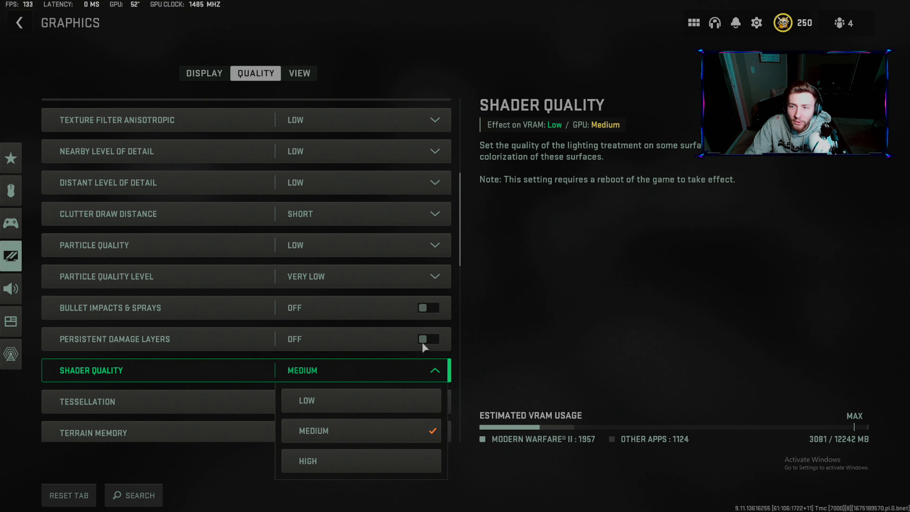
{"action": "left_click", "coordinate": [524, 261]}
{"action": "left_click", "coordinate": [416, 371]}
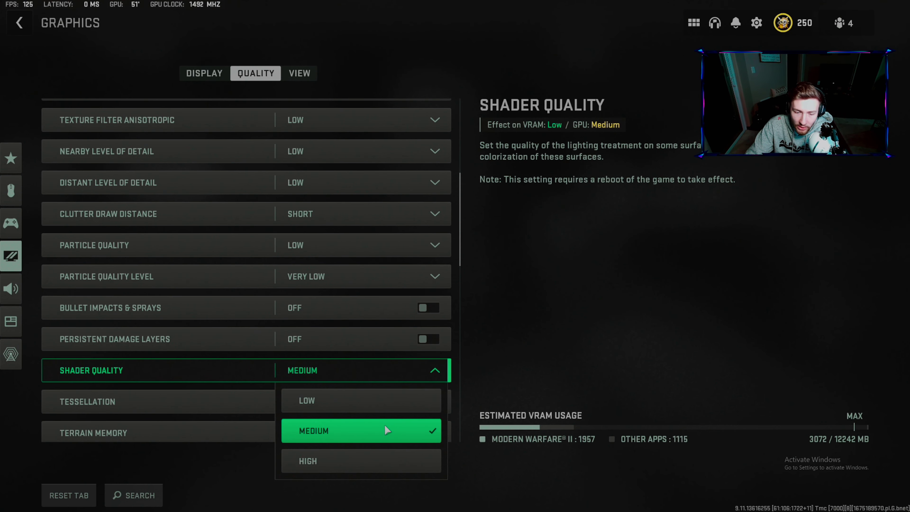
{"action": "left_click", "coordinate": [542, 329]}
{"action": "left_click", "coordinate": [399, 371]}
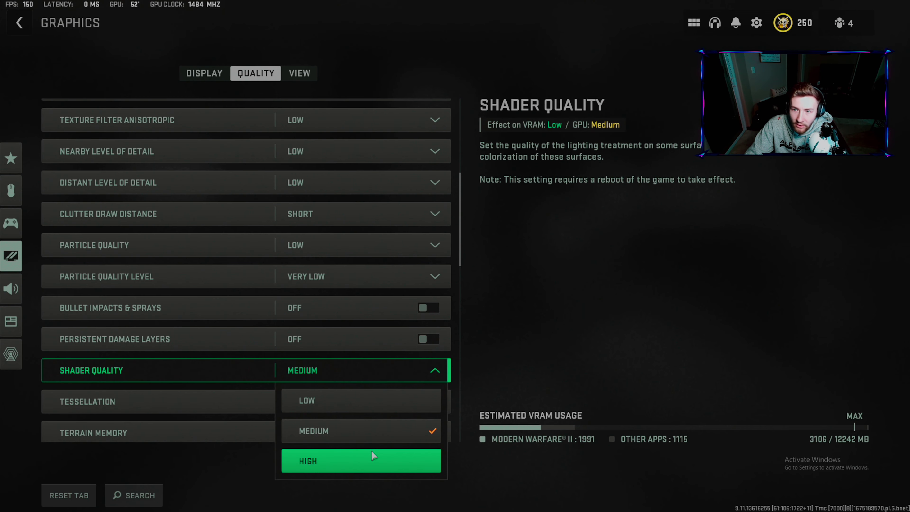
{"action": "left_click", "coordinate": [371, 451]}
{"action": "left_click", "coordinate": [170, 493]}
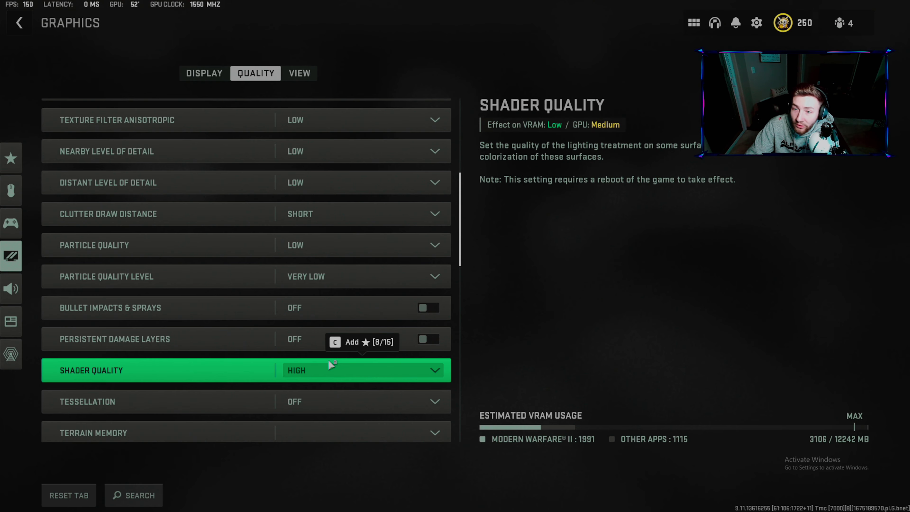
Examine the terrain memory options and the texture cache and download limit settings under On-Demand Texture Streaming.
{"action": "scroll", "coordinate": [315, 340], "scroll_direction": "down", "scroll_amount": 1}
{"action": "left_click", "coordinate": [398, 386]}
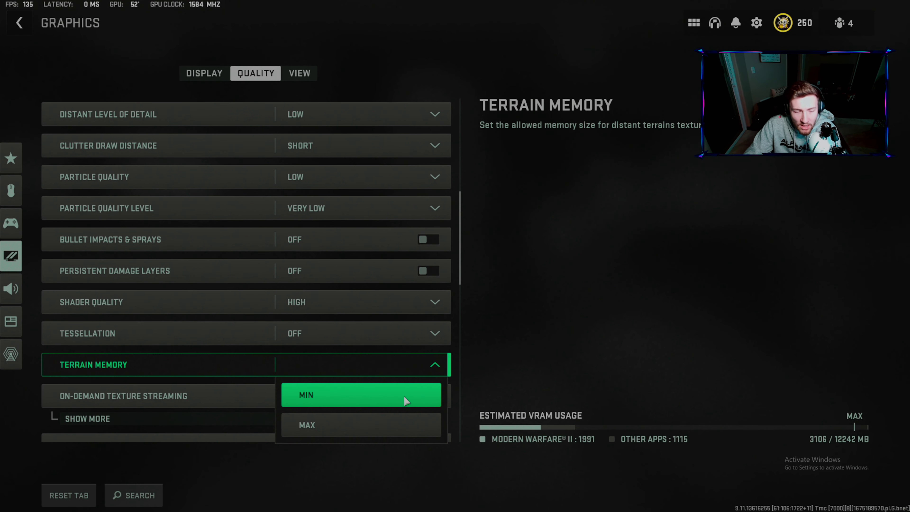
{"action": "scroll", "coordinate": [387, 348], "scroll_direction": "down", "scroll_amount": 1}
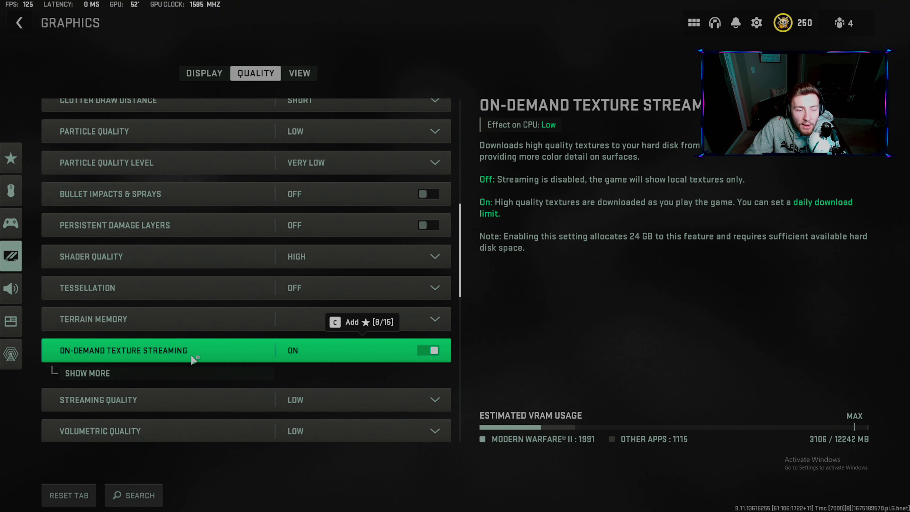
{"action": "left_click", "coordinate": [88, 374]}
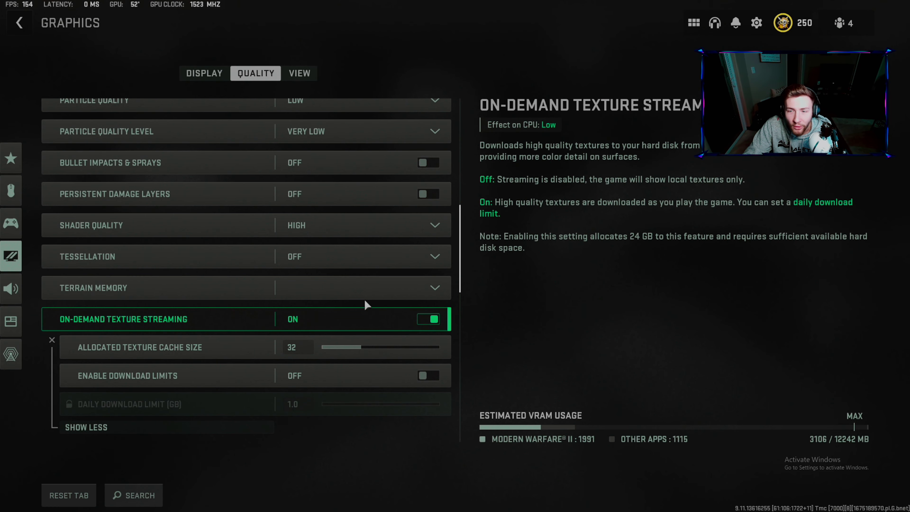
{"action": "scroll", "coordinate": [367, 309], "scroll_direction": "down", "scroll_amount": 2}
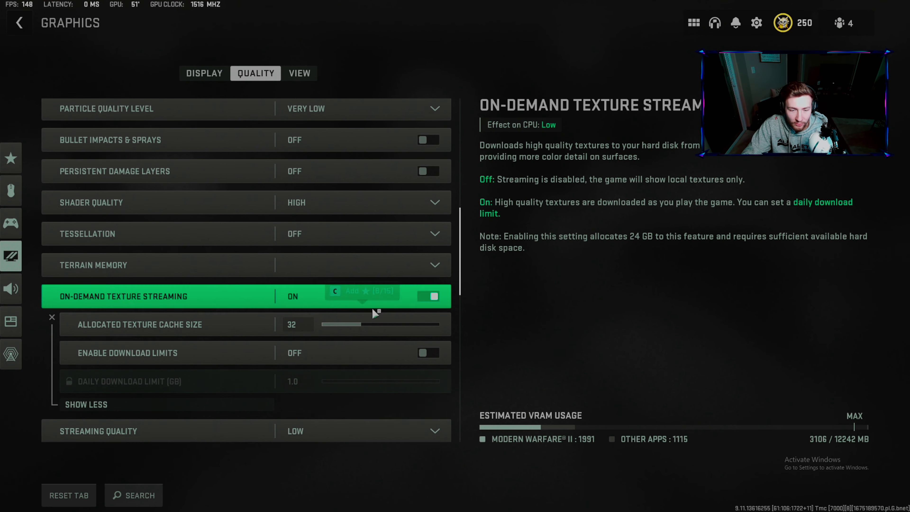
{"action": "left_click", "coordinate": [264, 379]}
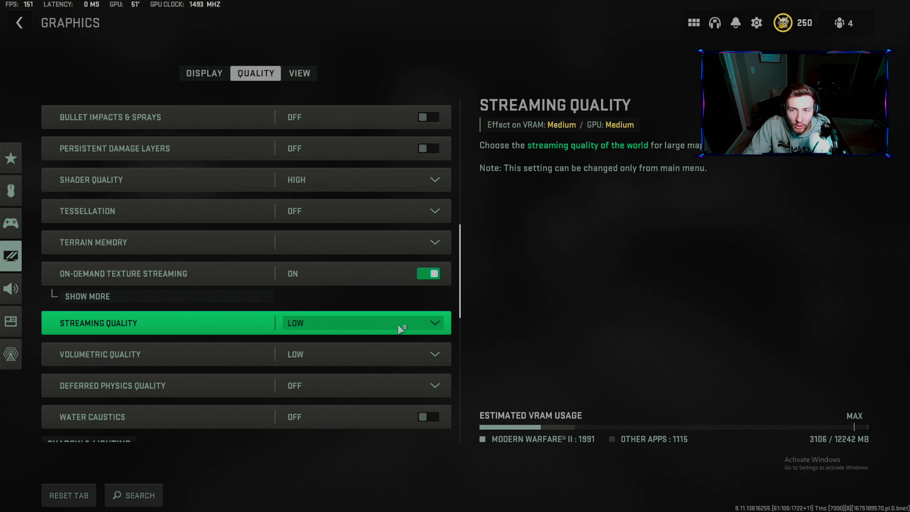
Examine the remaining quality settings, from volumetric quality through shadow and lighting to the post processing effects.
{"action": "scroll", "coordinate": [400, 328], "scroll_direction": "down", "scroll_amount": 2}
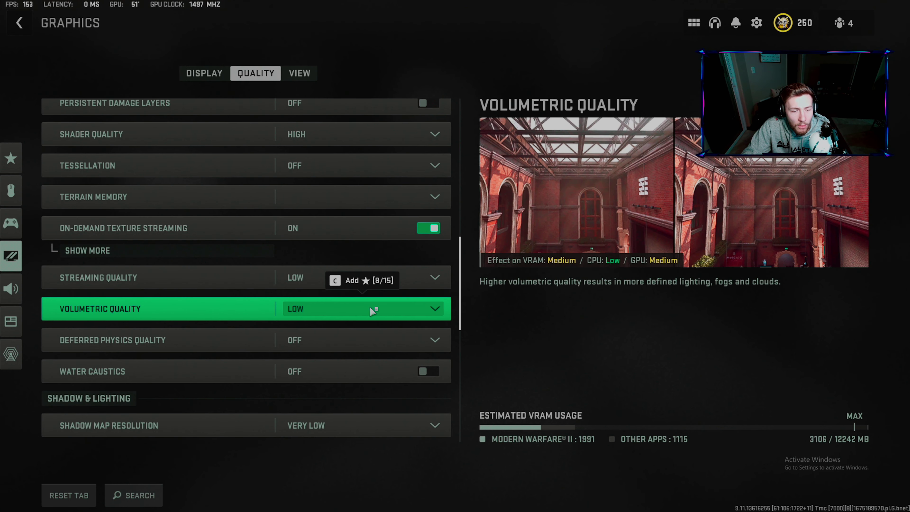
{"action": "scroll", "coordinate": [364, 336], "scroll_direction": "down", "scroll_amount": 4}
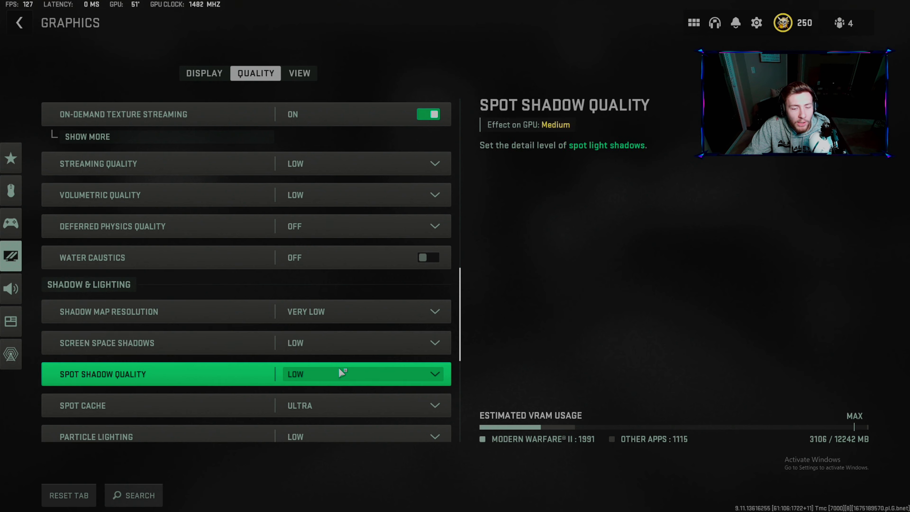
{"action": "scroll", "coordinate": [340, 369], "scroll_direction": "down", "scroll_amount": 2}
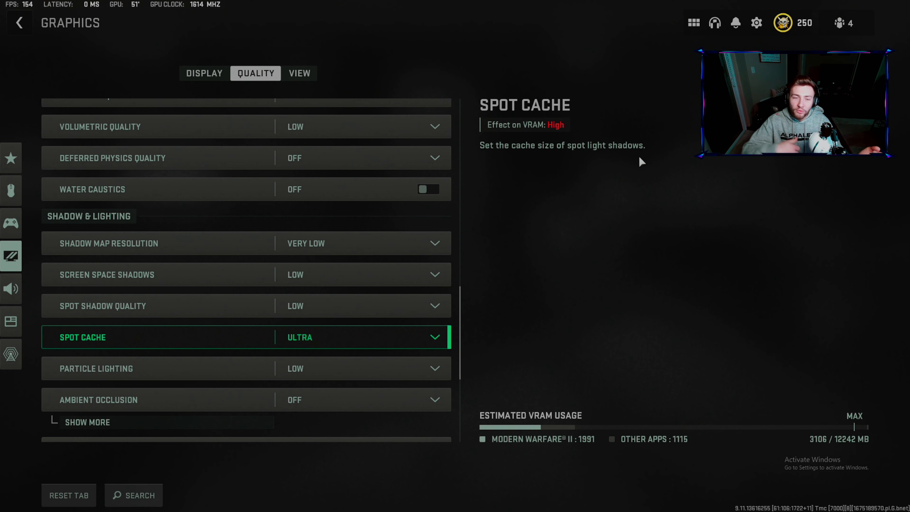
{"action": "scroll", "coordinate": [301, 301], "scroll_direction": "down", "scroll_amount": 3}
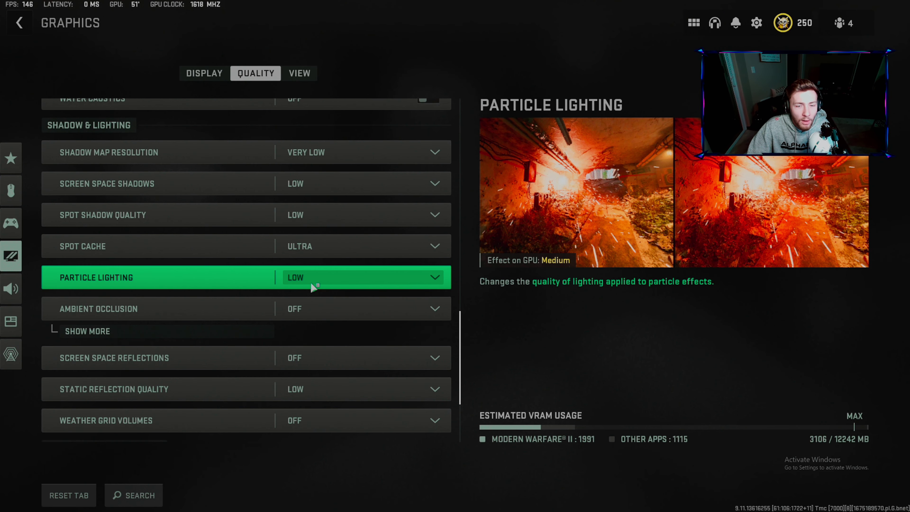
{"action": "scroll", "coordinate": [309, 306], "scroll_direction": "down", "scroll_amount": 1}
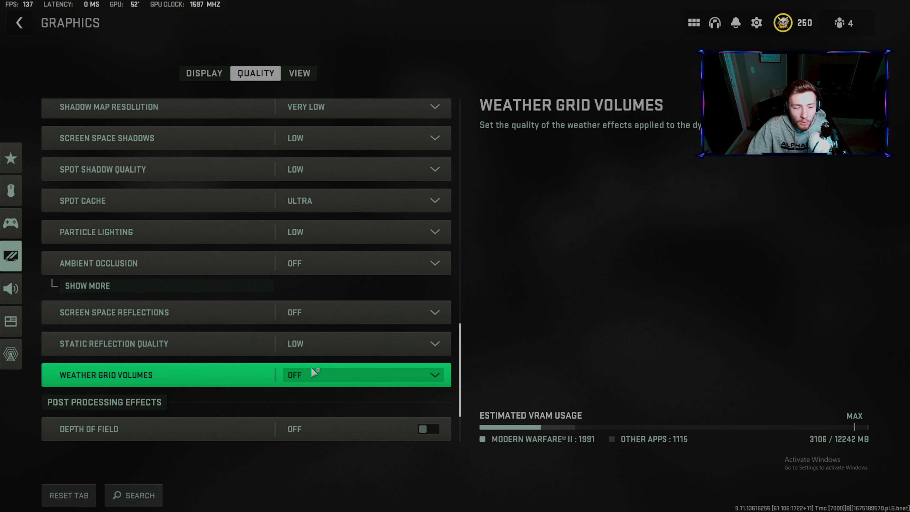
{"action": "scroll", "coordinate": [314, 373], "scroll_direction": "down", "scroll_amount": 3}
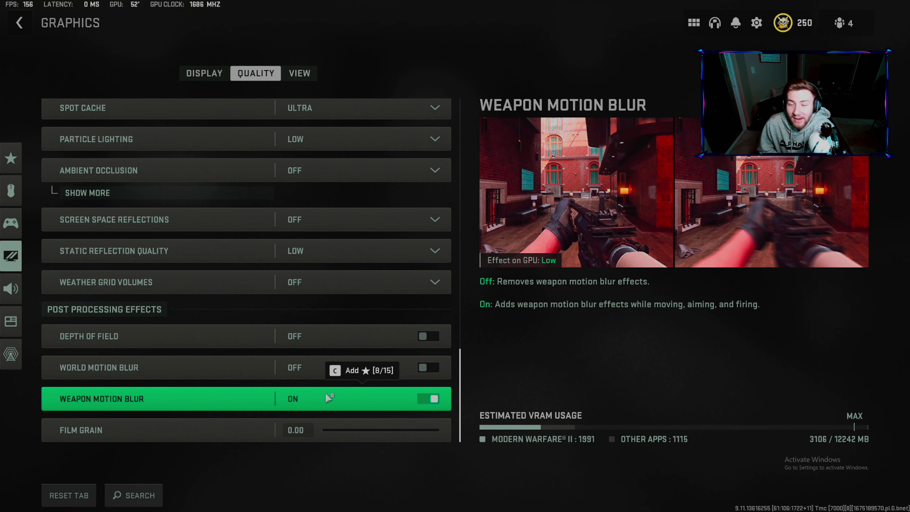
{"action": "scroll", "coordinate": [327, 395], "scroll_direction": "up", "scroll_amount": 3}
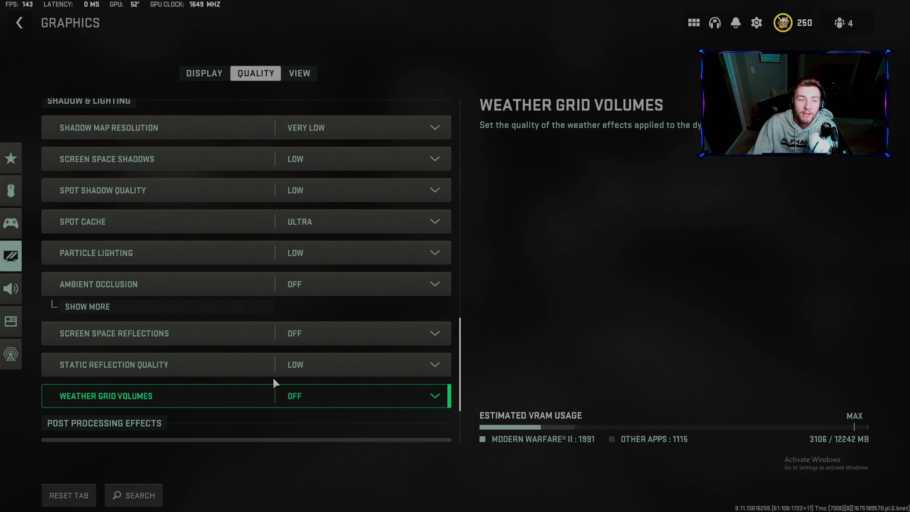
{"action": "scroll", "coordinate": [273, 378], "scroll_direction": "down", "scroll_amount": 3}
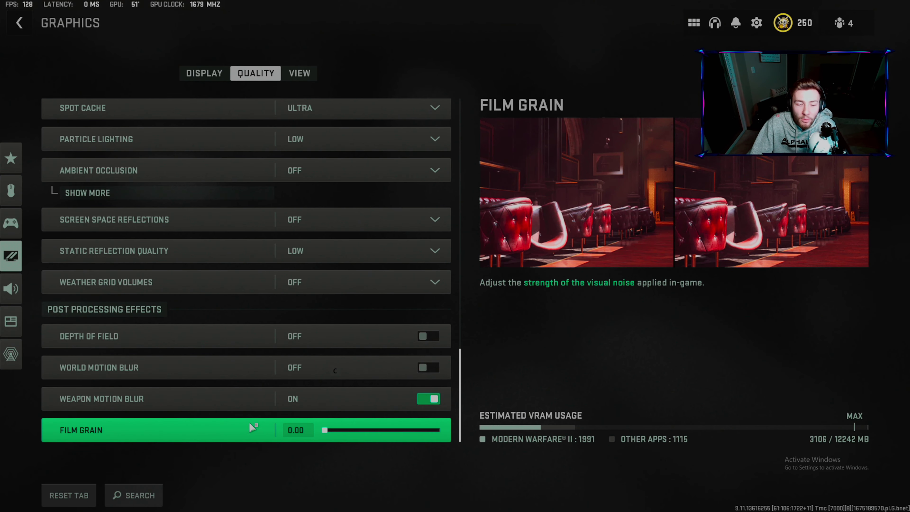
Examine the field of view and camera settings, followed by the keyboard and mouse keybinds.
{"action": "left_click", "coordinate": [300, 73]}
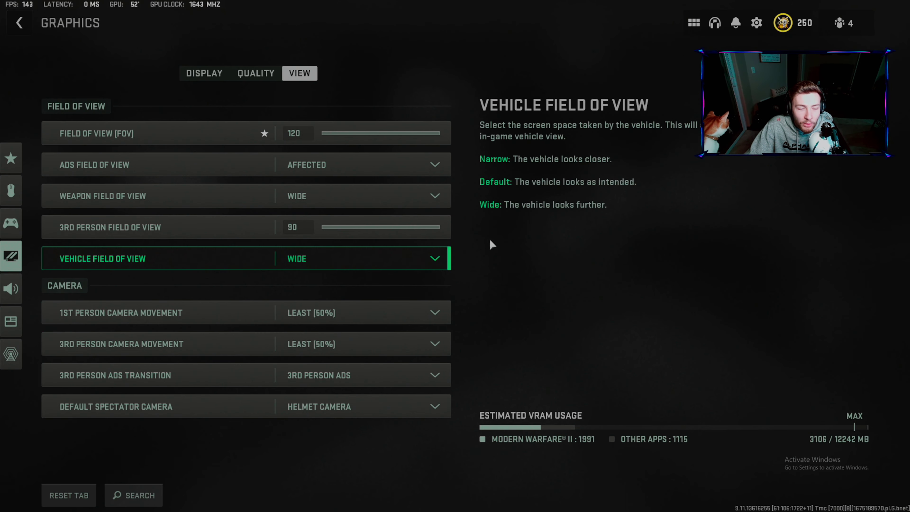
{"action": "mouse_move", "coordinate": [15, 224]}
{"action": "left_click", "coordinate": [131, 189]}
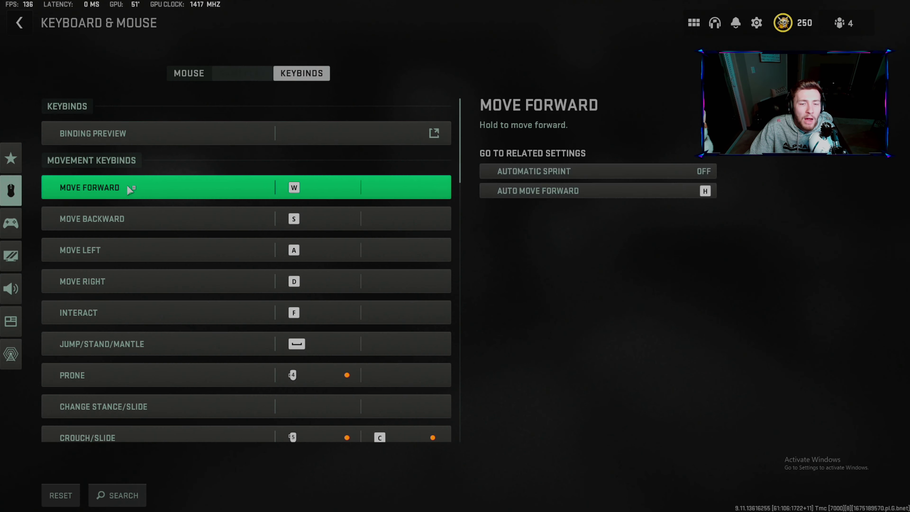
{"action": "scroll", "coordinate": [136, 228], "scroll_direction": "down", "scroll_amount": 6}
Examine the advanced controller settings, including the aim assist types and the movement, combat and vehicle behaviors.
{"action": "left_click", "coordinate": [36, 223]}
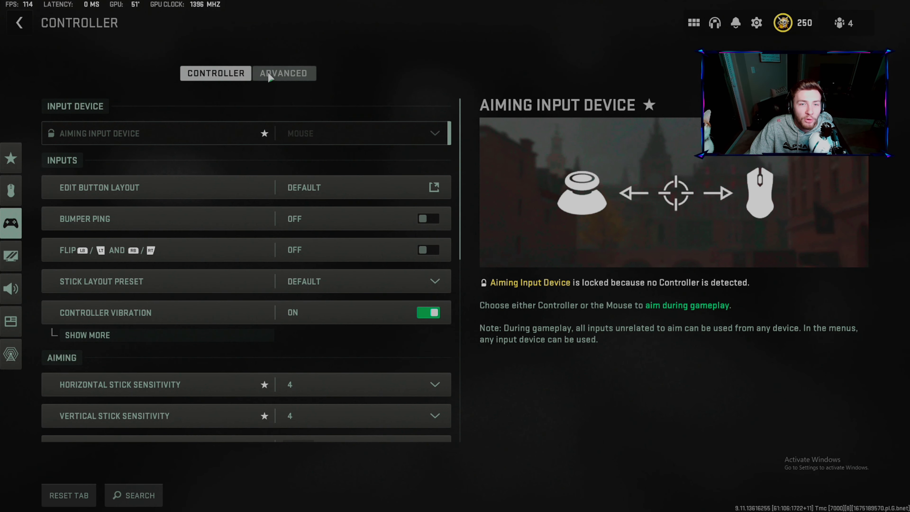
{"action": "left_click", "coordinate": [270, 76]}
{"action": "left_click", "coordinate": [335, 164]}
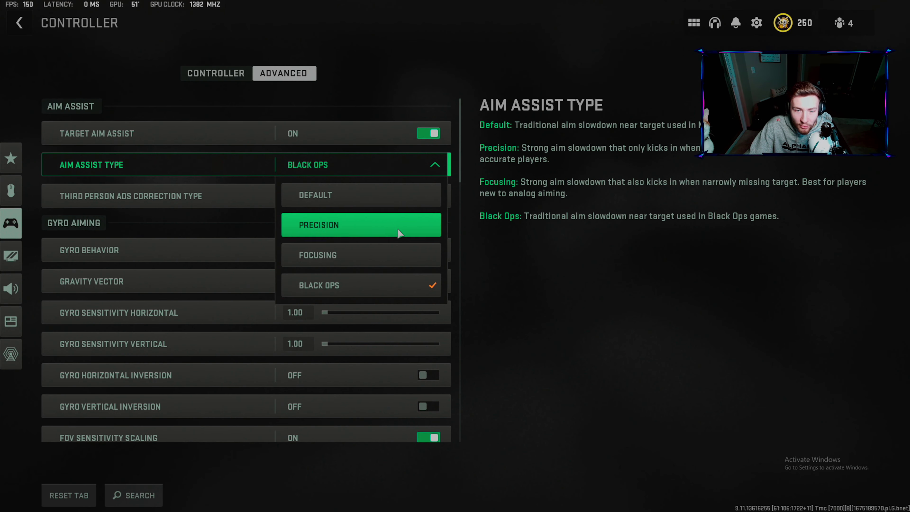
{"action": "left_click", "coordinate": [561, 274]}
{"action": "scroll", "coordinate": [374, 239], "scroll_direction": "down", "scroll_amount": 10}
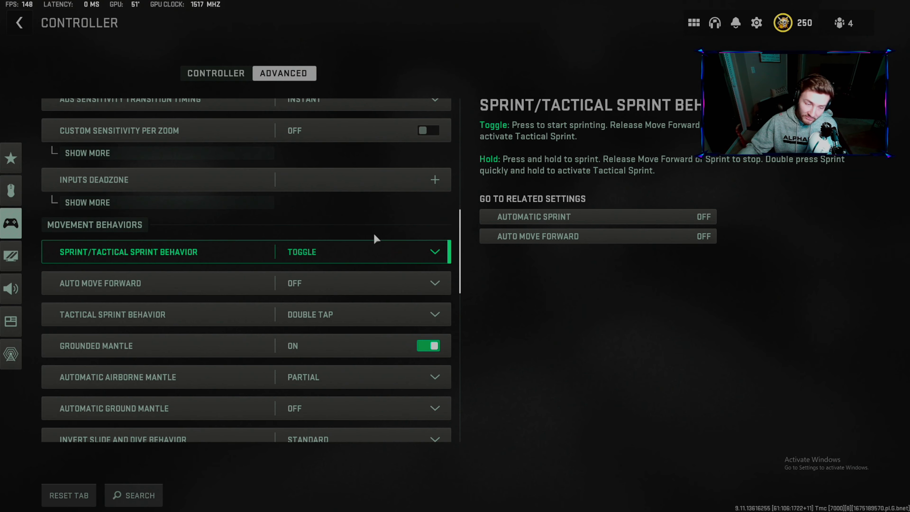
{"action": "scroll", "coordinate": [358, 353], "scroll_direction": "down", "scroll_amount": 10}
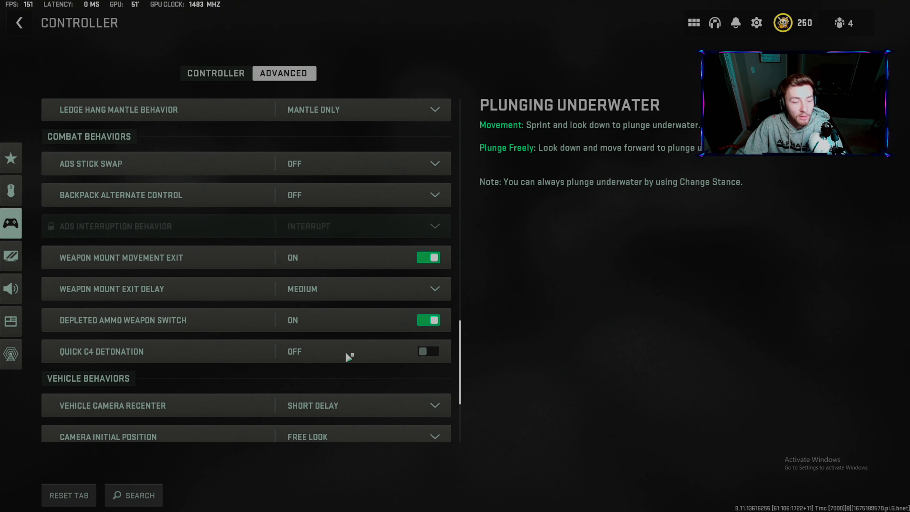
{"action": "scroll", "coordinate": [362, 251], "scroll_direction": "up", "scroll_amount": 15}
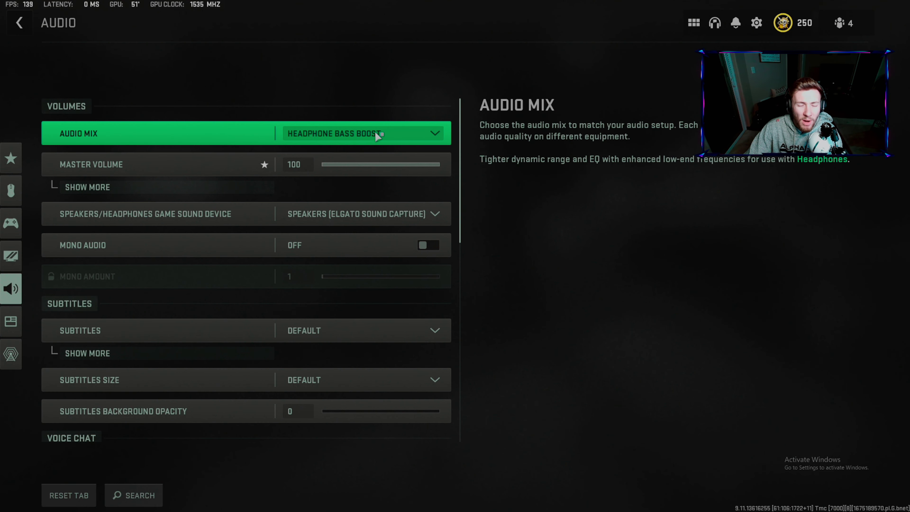
Set the hit marker and dialogue volumes to 50 in the audio settings and turn on Reduce Tinnitus Sound.
{"action": "left_click", "coordinate": [87, 187]}
{"action": "mouse_move", "coordinate": [358, 274]}
{"action": "left_mouse_down"}
{"action": "mouse_move", "coordinate": [353, 281]}
{"action": "mouse_move", "coordinate": [382, 278]}
{"action": "left_mouse_up"}
{"action": "left_click_drag", "start_coordinate": [369, 224], "coordinate": [383, 227]}
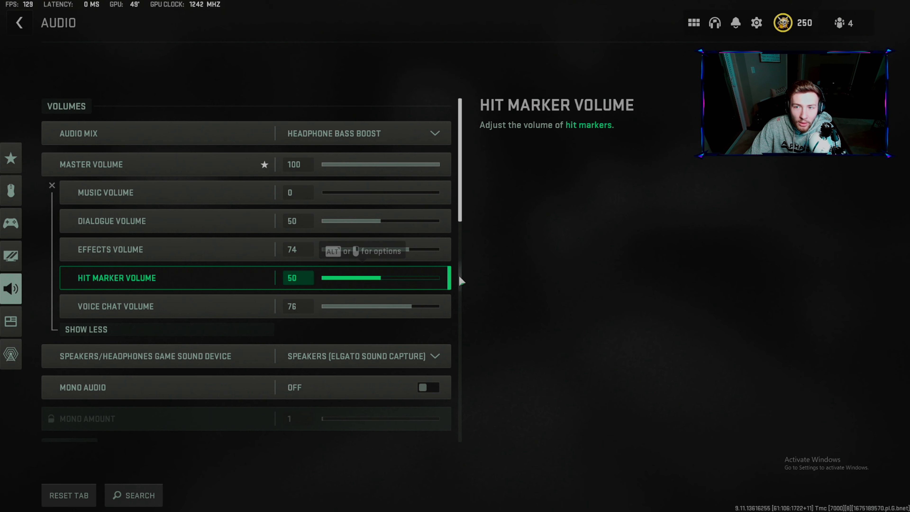
{"action": "left_click_drag", "start_coordinate": [381, 279], "coordinate": [382, 280]}
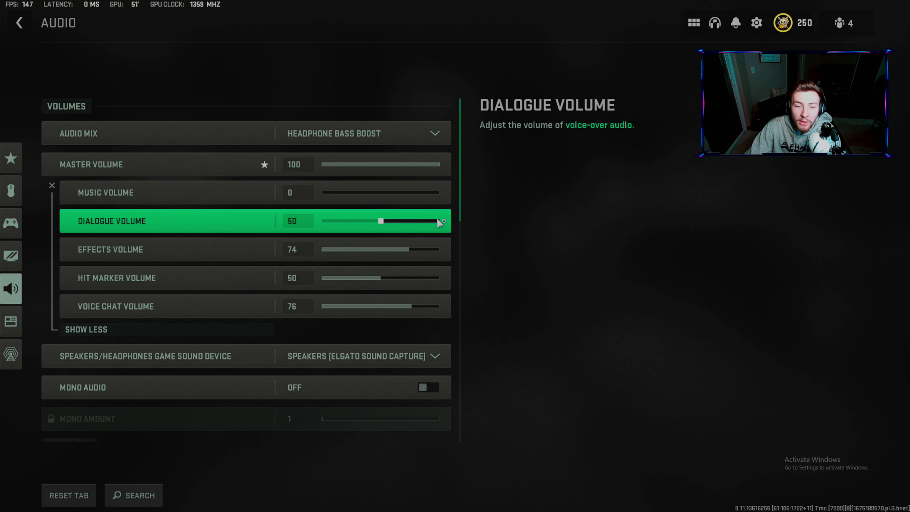
{"action": "scroll", "coordinate": [440, 224], "scroll_direction": "down", "scroll_amount": 10}
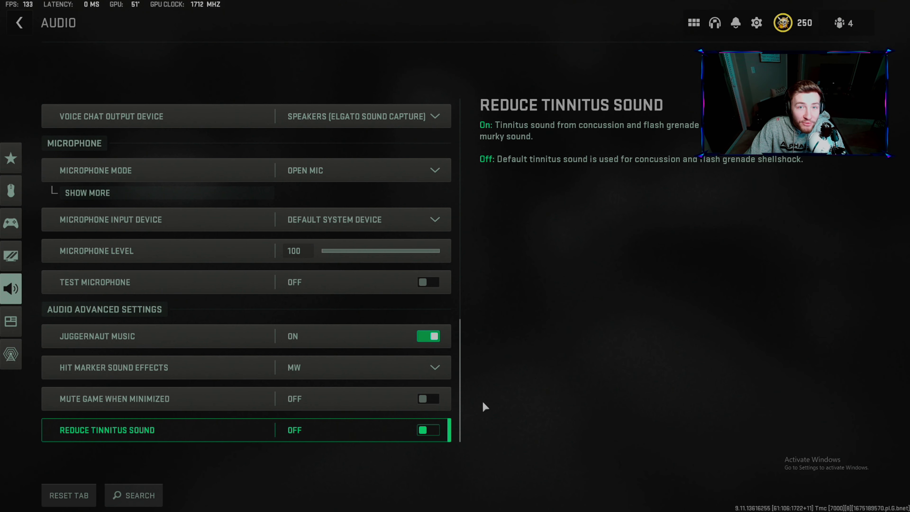
{"action": "left_click", "coordinate": [306, 424]}
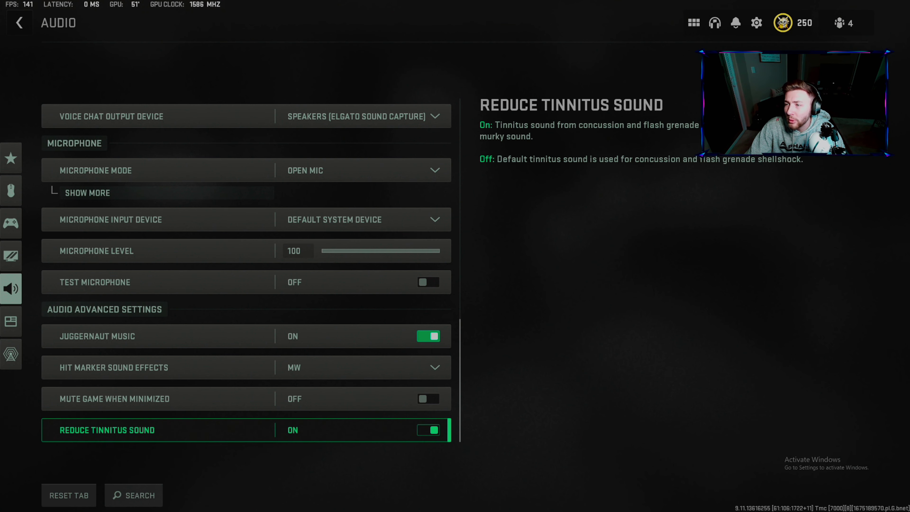
Choose Filter 2 as the color filter in the interface's color customization settings.
{"action": "left_click", "coordinate": [11, 321]}
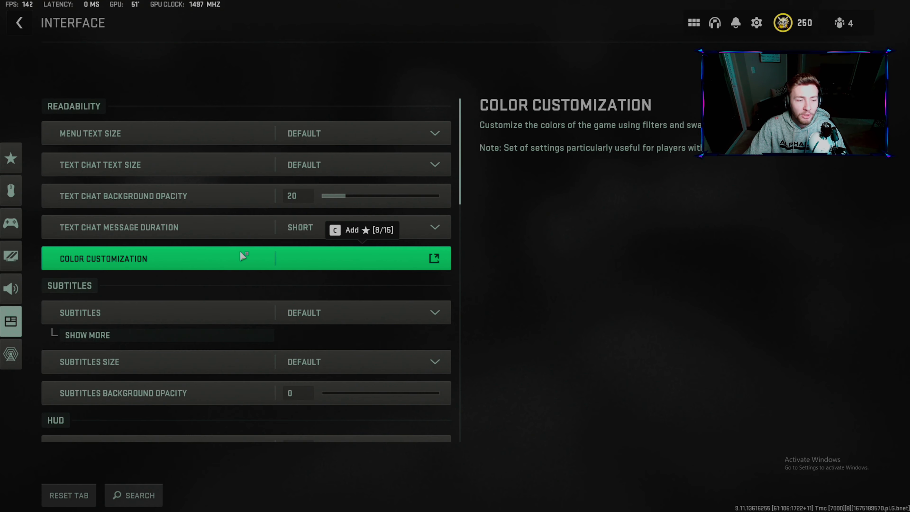
{"action": "left_click", "coordinate": [240, 250]}
{"action": "left_click", "coordinate": [335, 131]}
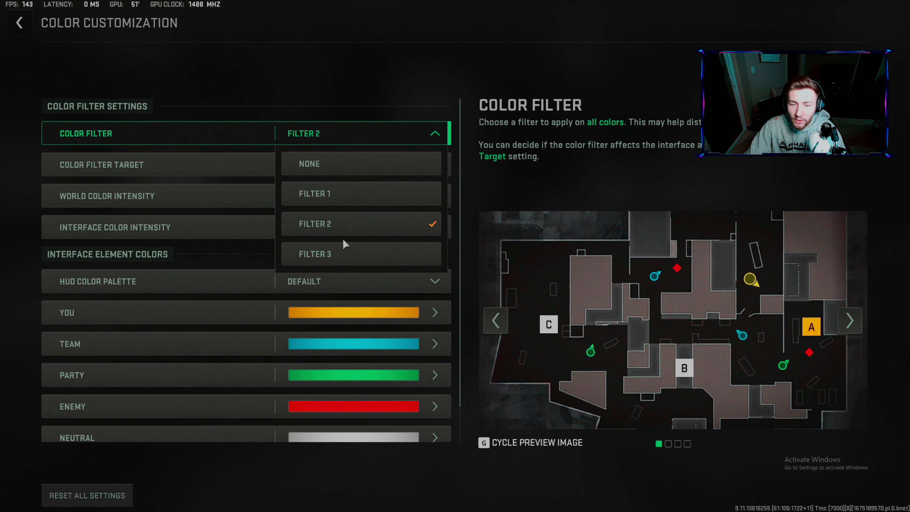
{"action": "left_click", "coordinate": [351, 220]}
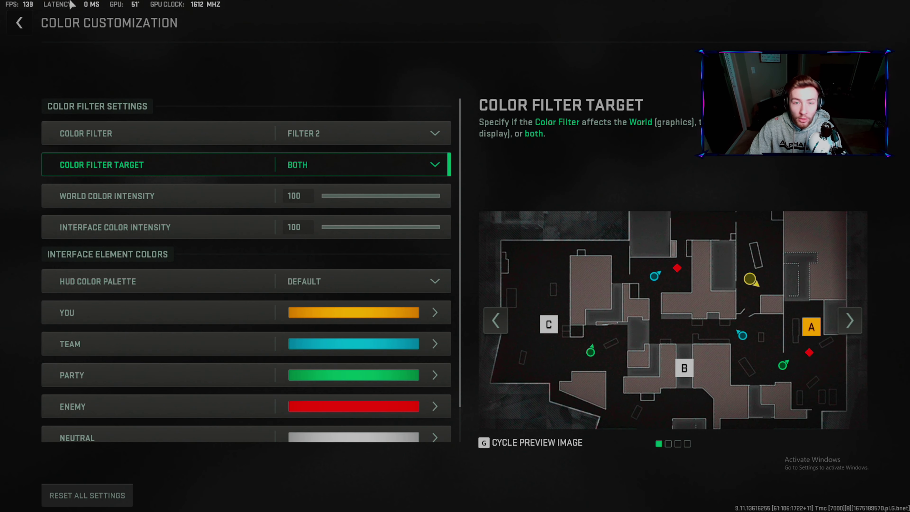
{"action": "key", "text": "Escape"}
Examine the HUD and advanced interface settings, including the center dot and its scale options.
{"action": "scroll", "coordinate": [251, 236], "scroll_direction": "down", "scroll_amount": 5}
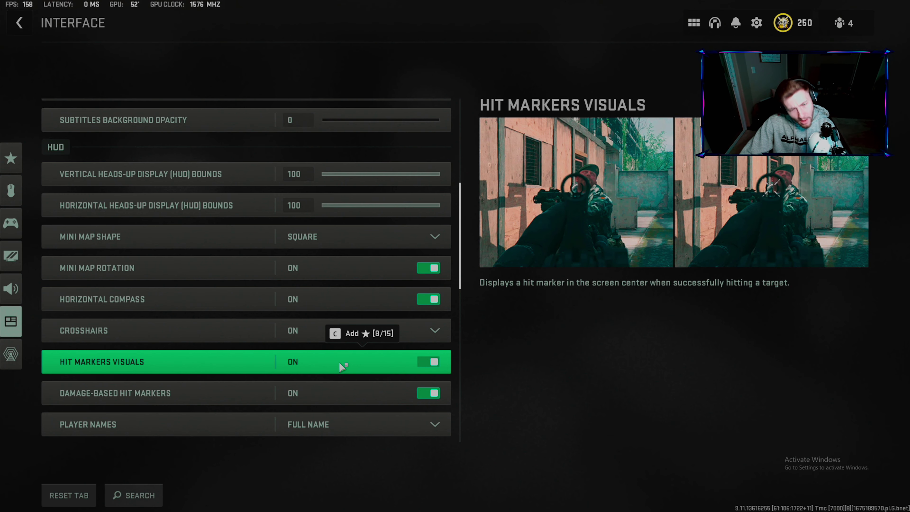
{"action": "scroll", "coordinate": [339, 362], "scroll_direction": "down", "scroll_amount": 4}
{"action": "scroll", "coordinate": [328, 313], "scroll_direction": "down", "scroll_amount": 8}
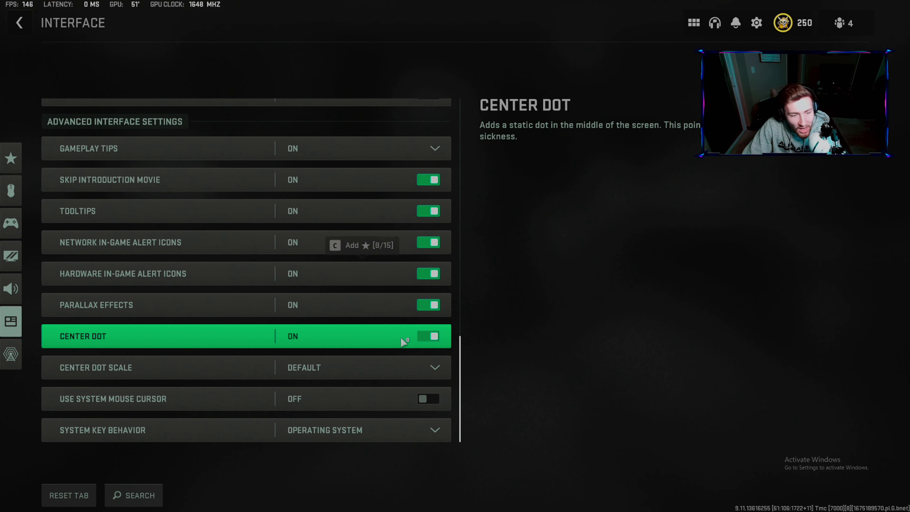
{"action": "left_click", "coordinate": [417, 374]}
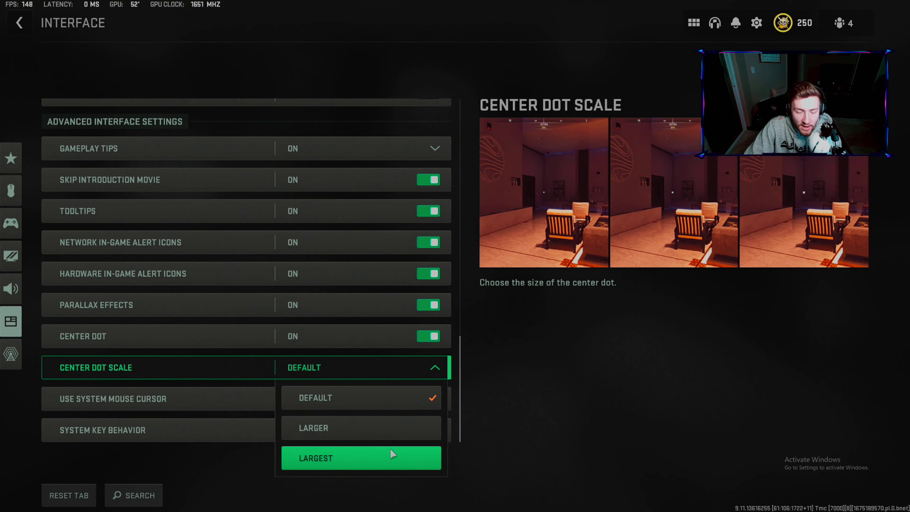
Look through the account and network settings, and exit the settings to the home screen.
{"action": "left_click", "coordinate": [7, 351]}
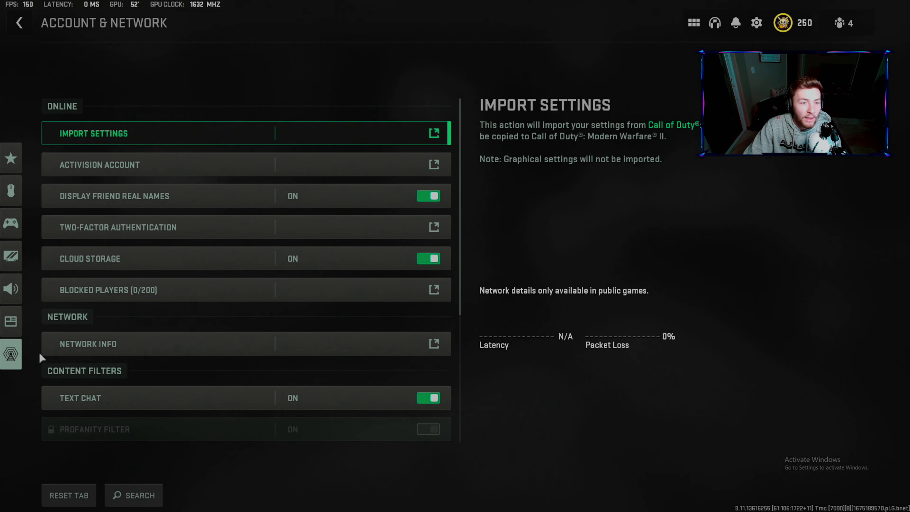
{"action": "scroll", "coordinate": [144, 244], "scroll_direction": "down", "scroll_amount": 5}
{"action": "key", "text": "Escape"}
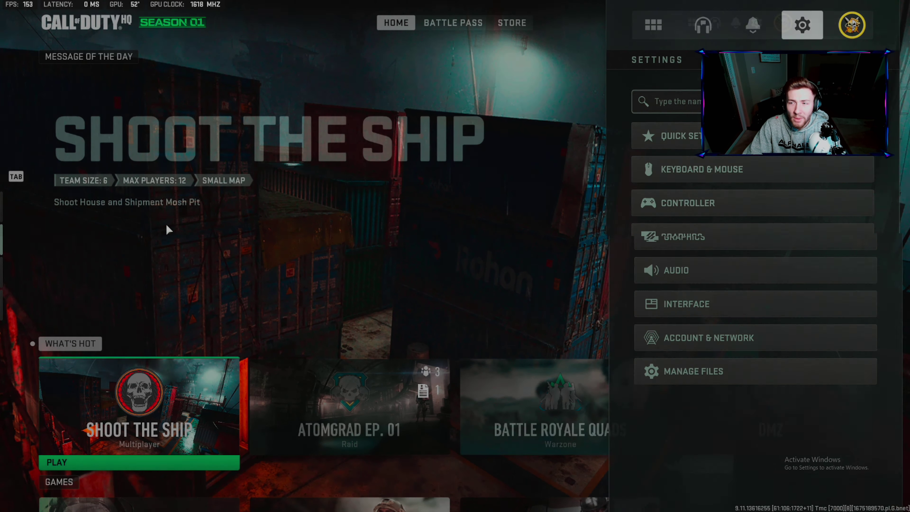
{"action": "key", "text": "Escape"}
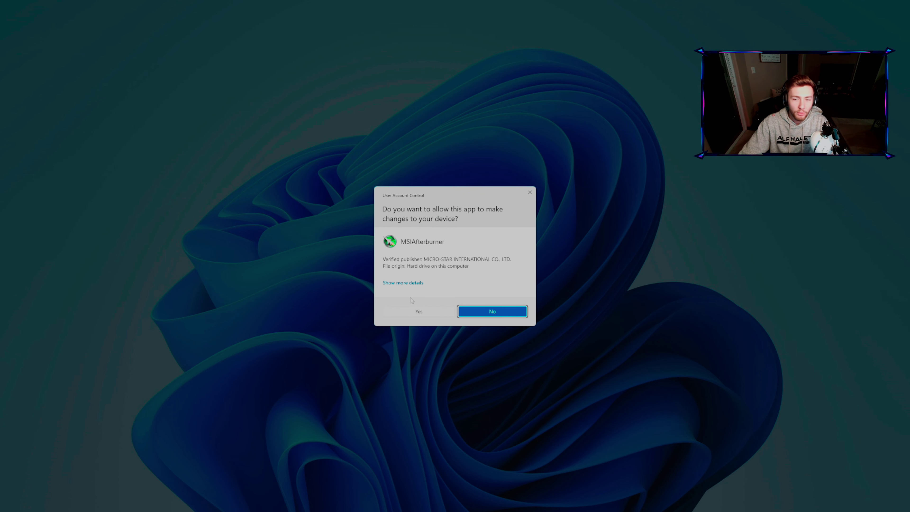
Switch to MSI Afterburner, allowing it to make changes to the device, and examine the core voltage setting.
{"action": "left_click", "coordinate": [493, 309]}
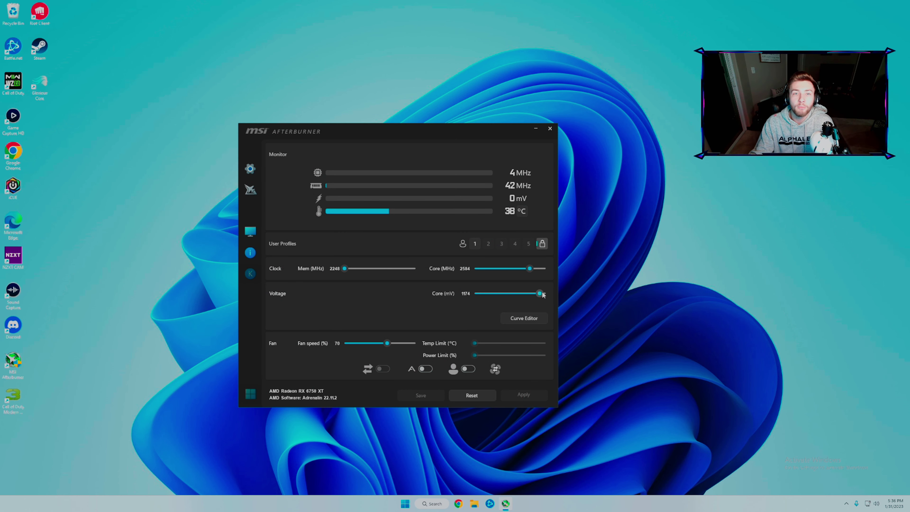
{"action": "mouse_move", "coordinate": [543, 295]}
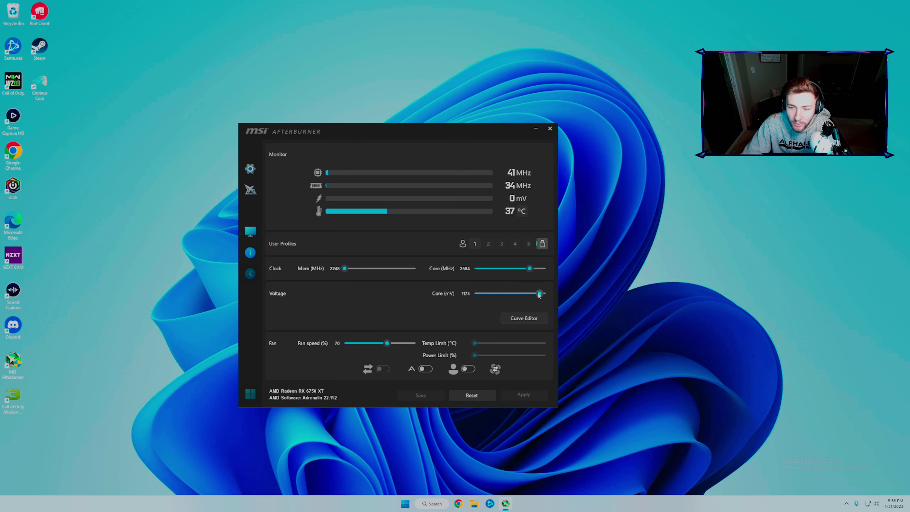
Set the core voltage to 1174 mV and close MSI Afterburner.
{"action": "left_click", "coordinate": [539, 294]}
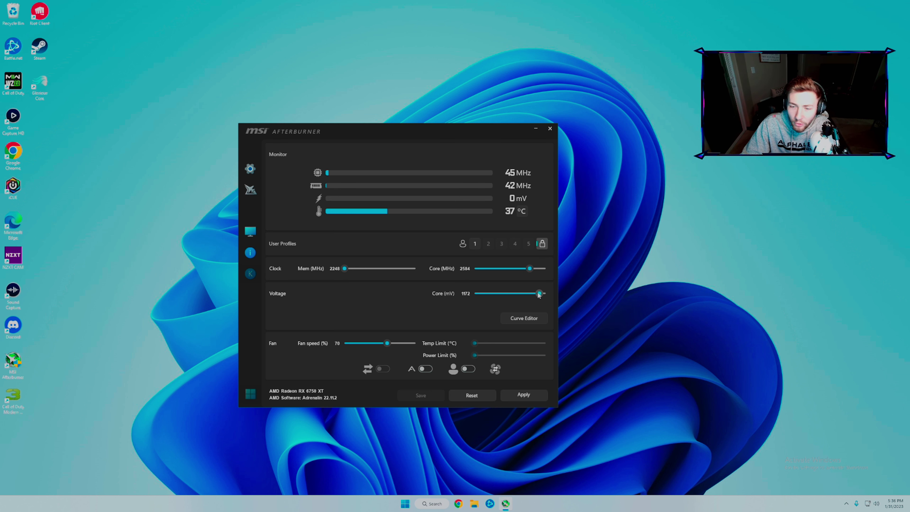
{"action": "left_click", "coordinate": [541, 294]}
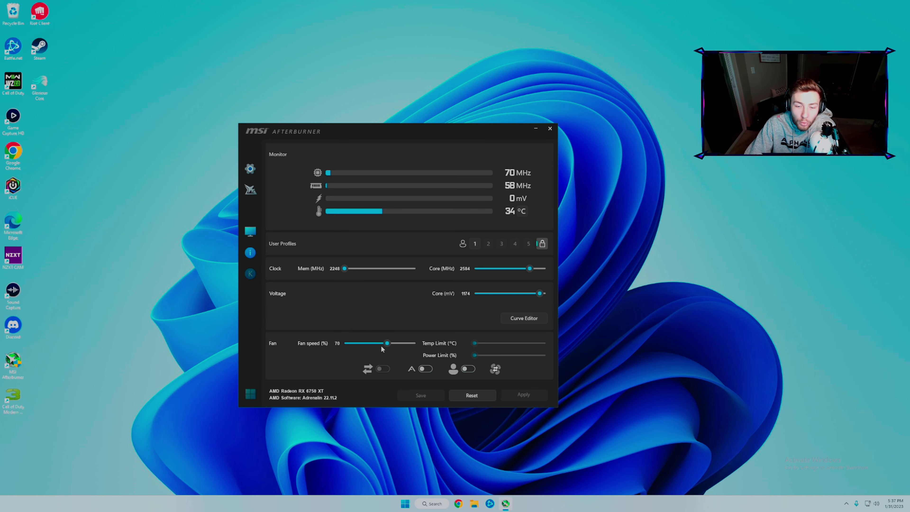
{"action": "left_click", "coordinate": [554, 127]}
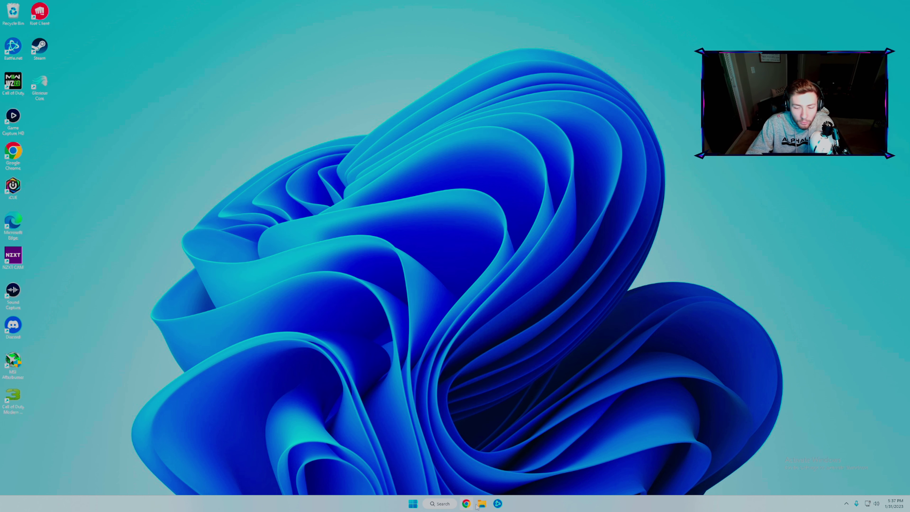
Open the Windows mouse settings, examine Enhance pointer precision among the additional pointer options, and close the mouse properties.
{"action": "left_click", "coordinate": [439, 504]}
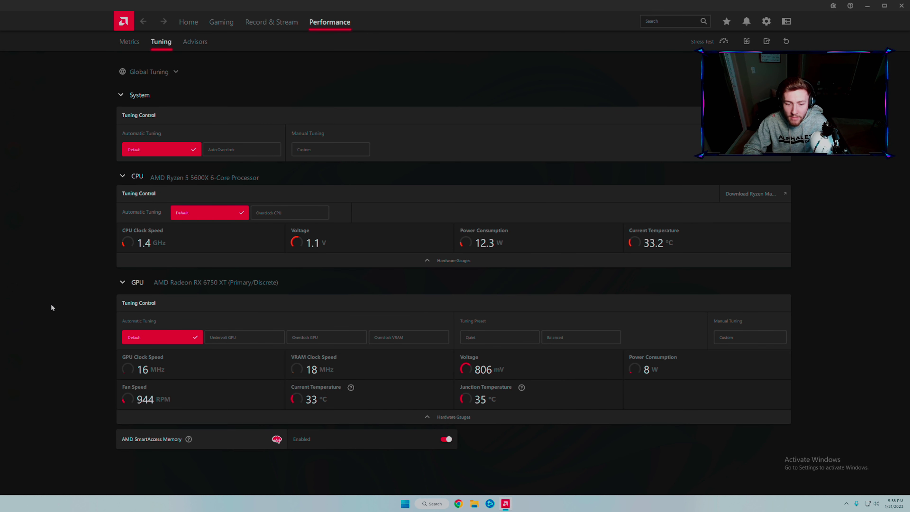
{"action": "left_click", "coordinate": [424, 504]}
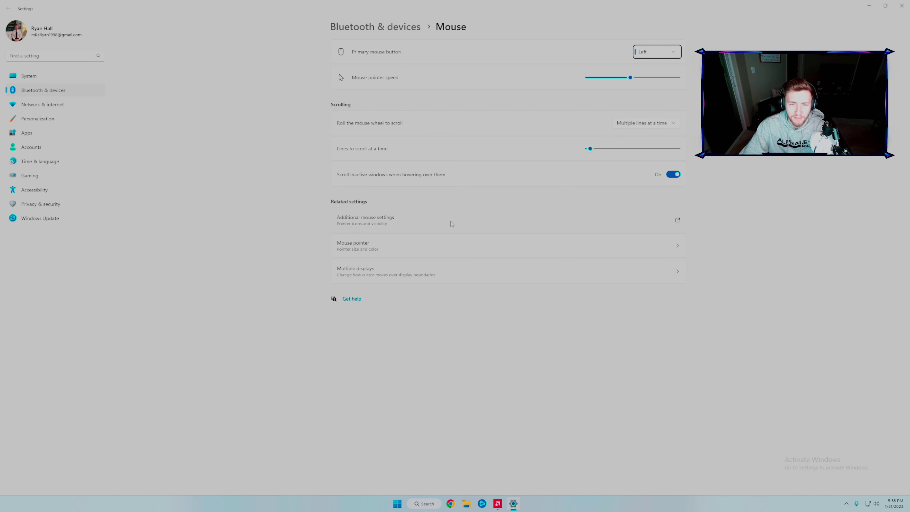
{"action": "left_click", "coordinate": [451, 221]}
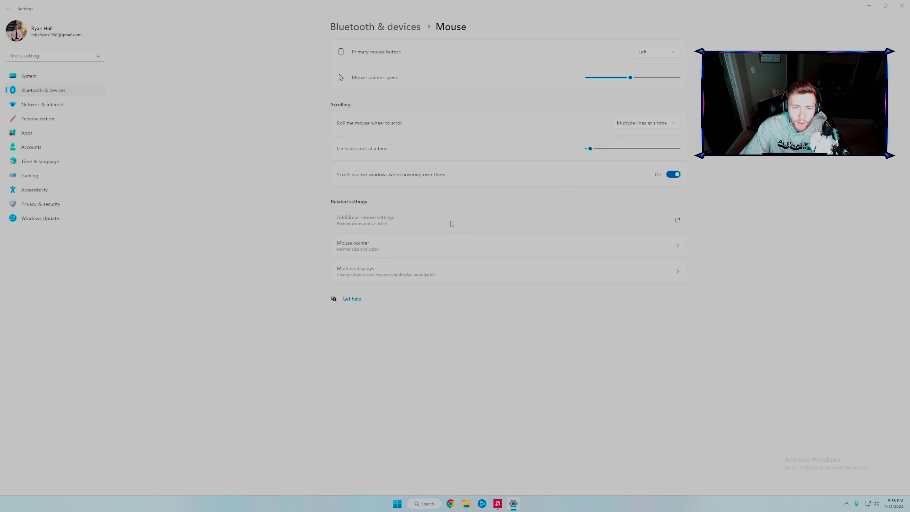
{"action": "left_click", "coordinate": [102, 64]}
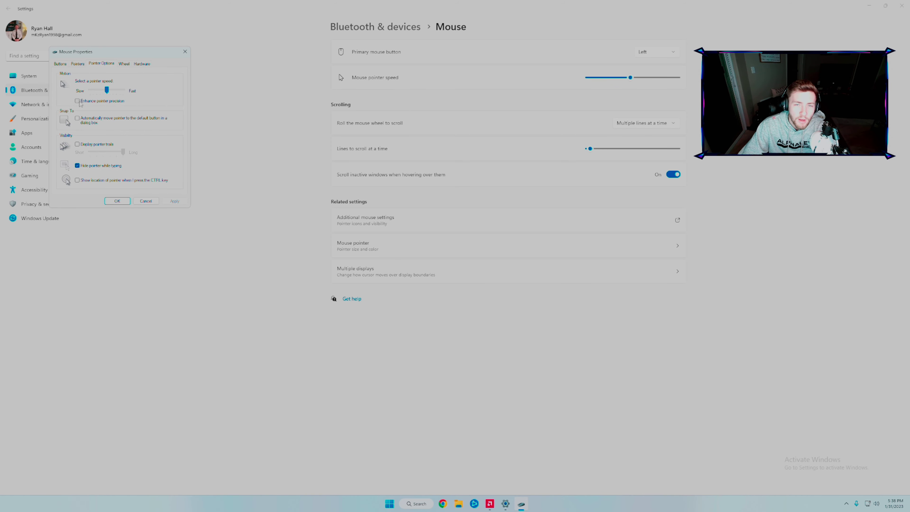
{"action": "left_click", "coordinate": [117, 201]}
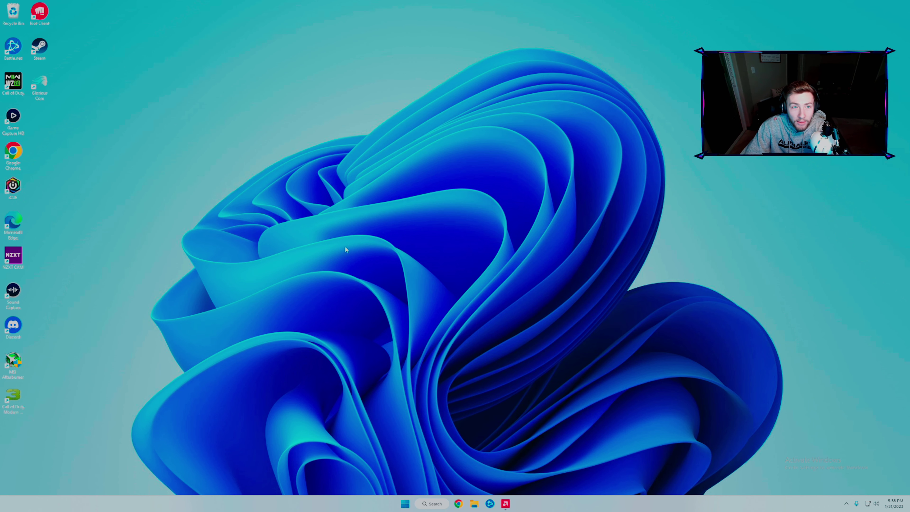
Switch to AMD Software and examine the global graphics settings, including the advanced ones, and the display settings with their overrides.
{"action": "left_click", "coordinate": [505, 503]}
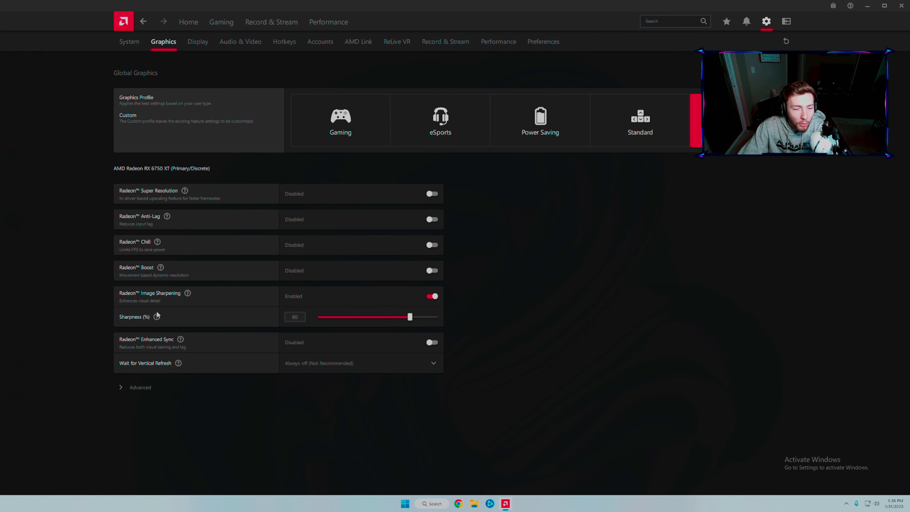
{"action": "mouse_move", "coordinate": [156, 317]}
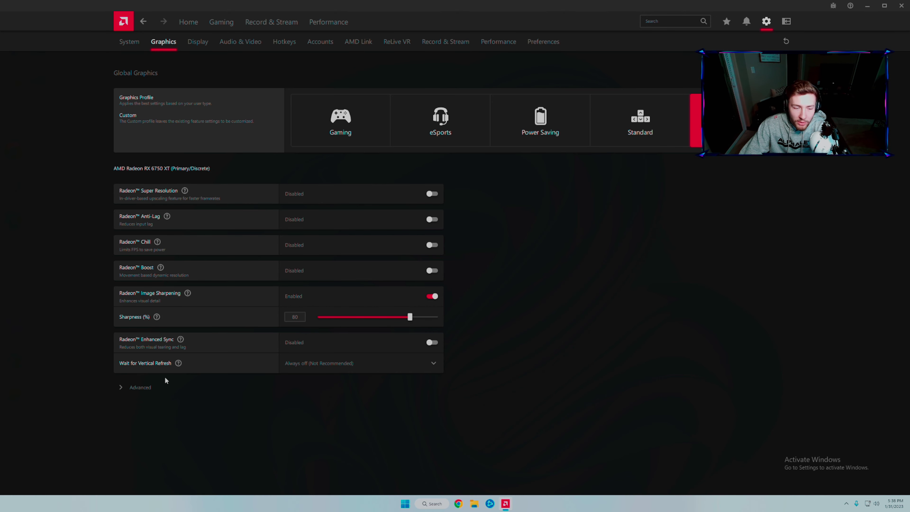
{"action": "left_click", "coordinate": [141, 388]}
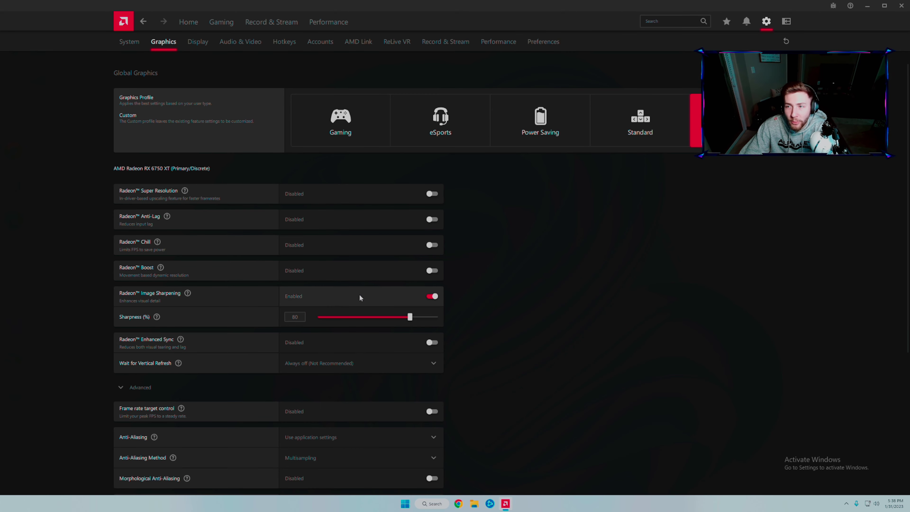
{"action": "scroll", "coordinate": [64, 289], "scroll_direction": "down", "scroll_amount": 6}
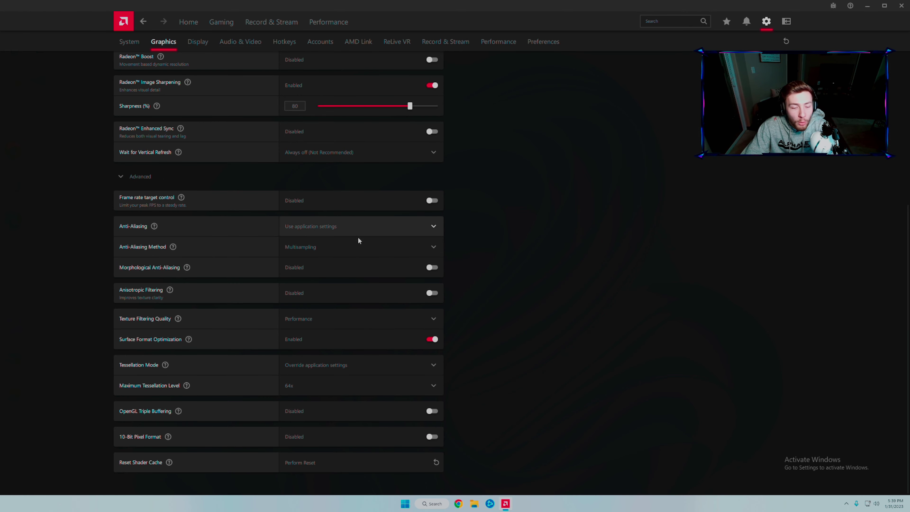
{"action": "left_click", "coordinate": [198, 42]}
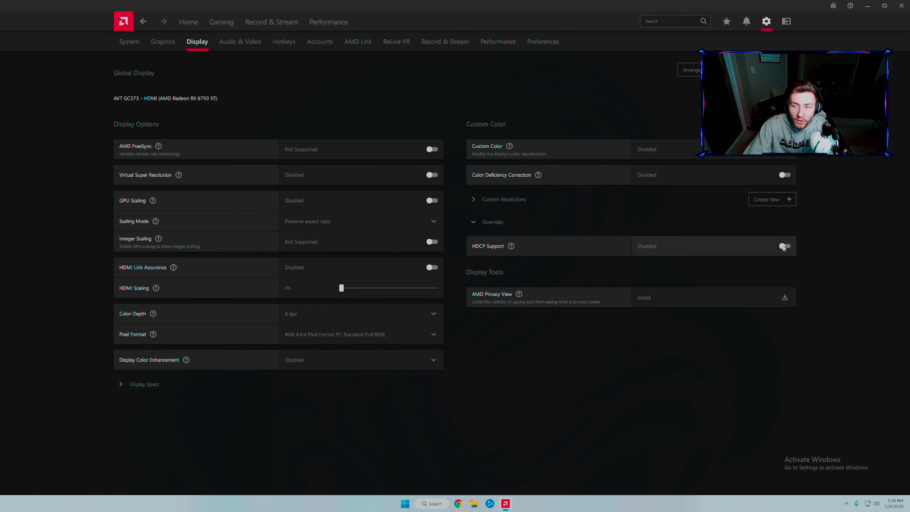
{"action": "left_click", "coordinate": [484, 222]}
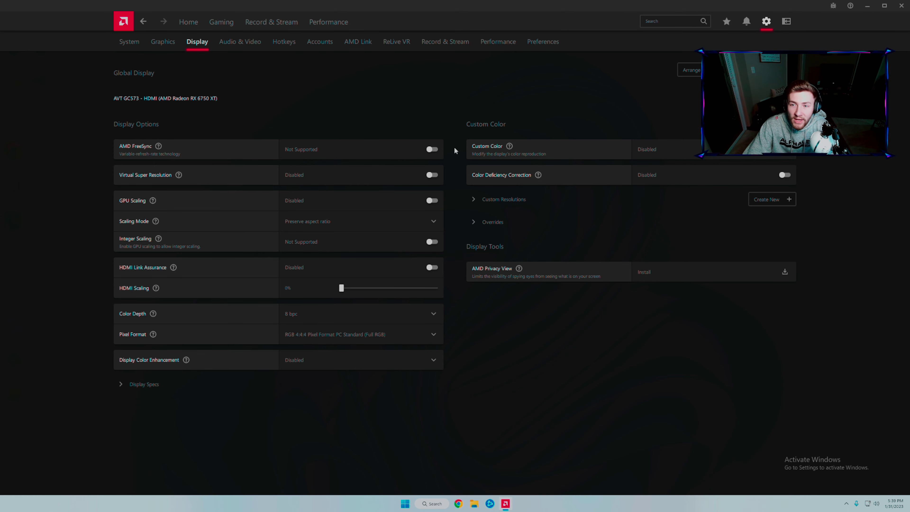
Try custom color on the display with color temperature 4200 and brightness 100, and disable custom color again.
{"action": "left_click", "coordinate": [785, 149]}
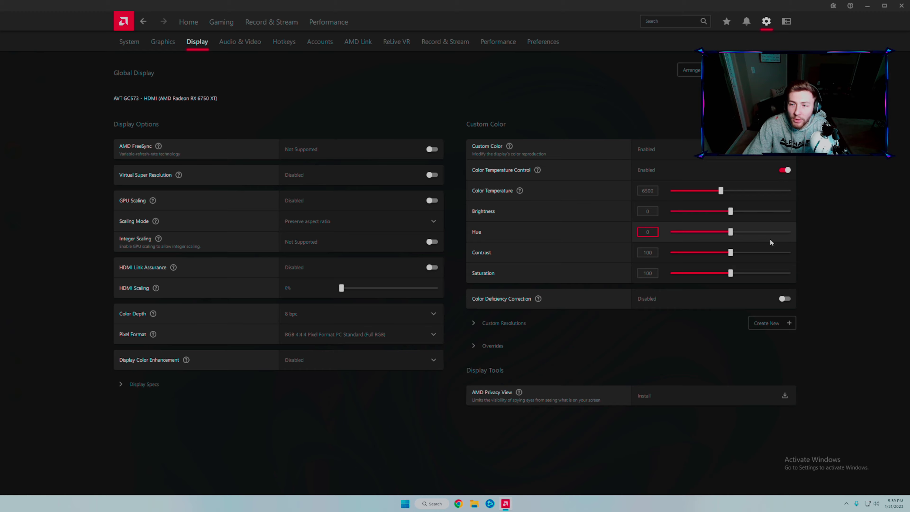
{"action": "left_click_drag", "start_coordinate": [721, 191], "coordinate": [673, 191]}
{"action": "left_click_drag", "start_coordinate": [730, 211], "coordinate": [792, 211]}
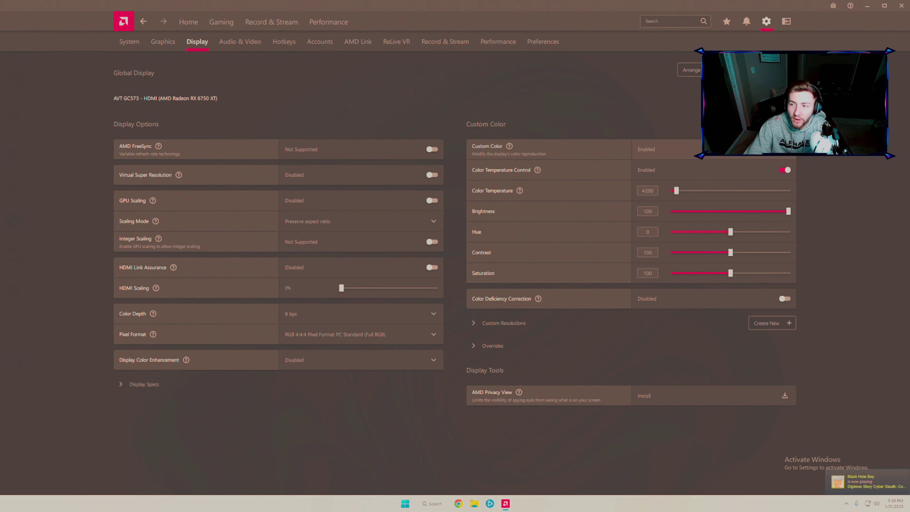
{"action": "left_click", "coordinate": [785, 149]}
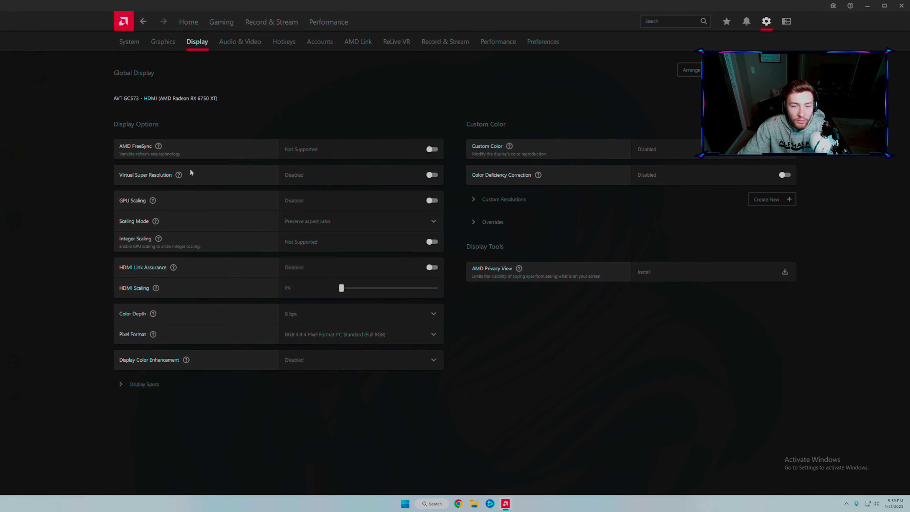
Look through AMD Software's audio and video profile, general preferences and performance sections.
{"action": "left_click", "coordinate": [240, 42]}
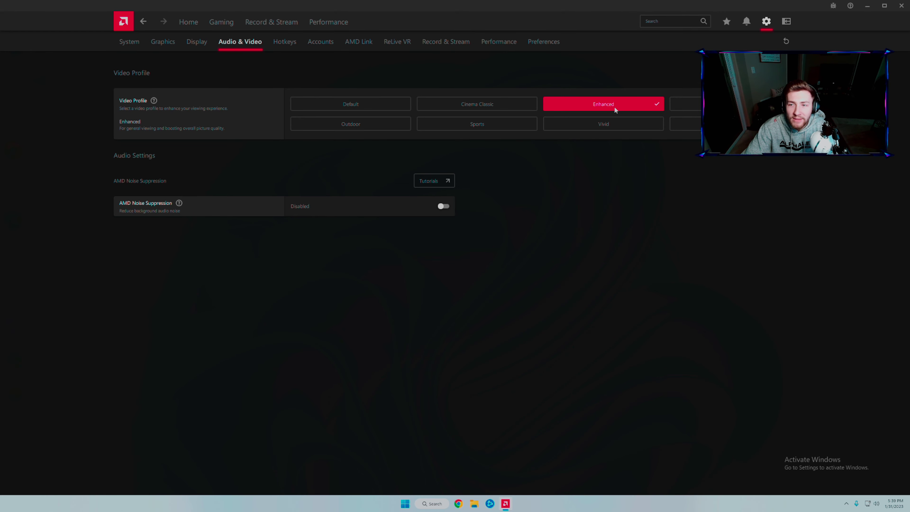
{"action": "left_click", "coordinate": [544, 42]}
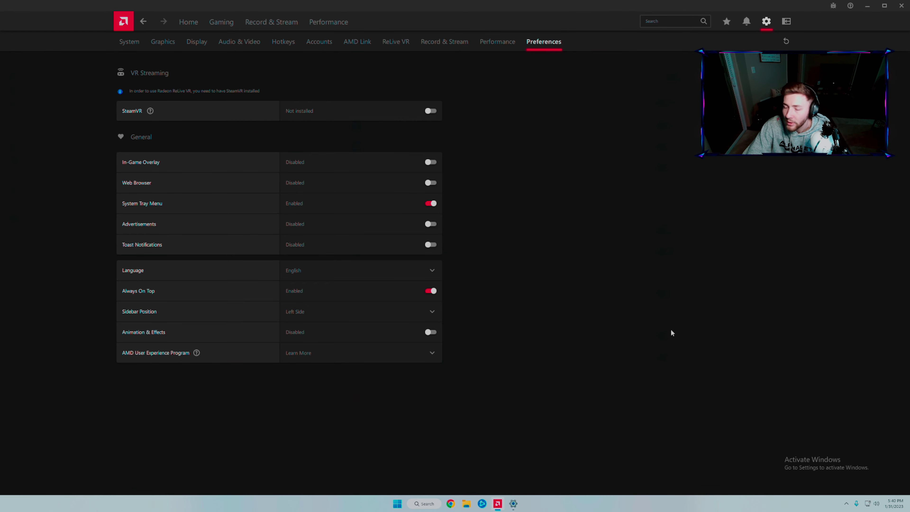
{"action": "left_click", "coordinate": [315, 27]}
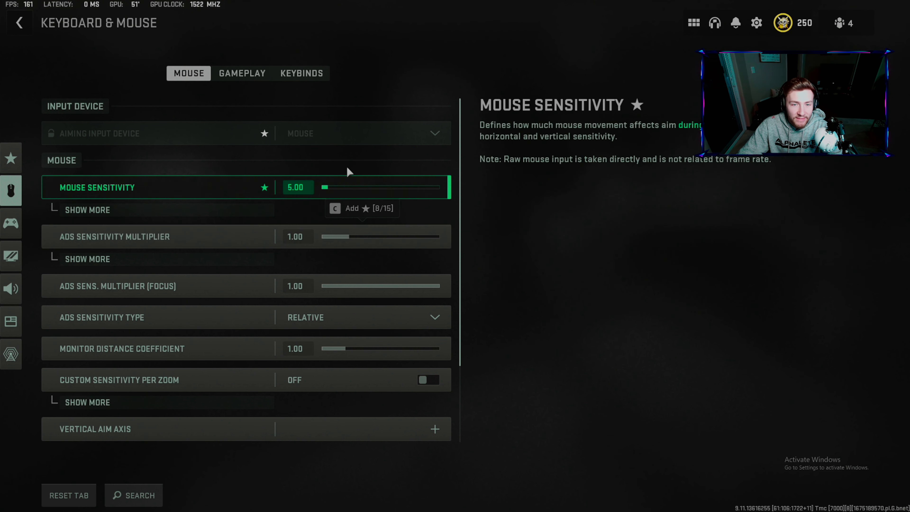
In Modern Warfare II's mouse settings, examine the ADS sensitivity transition timing and the mouse calibration options.
{"action": "left_click", "coordinate": [215, 259]}
{"action": "left_click", "coordinate": [358, 264]}
{"action": "key", "text": "Escape"}
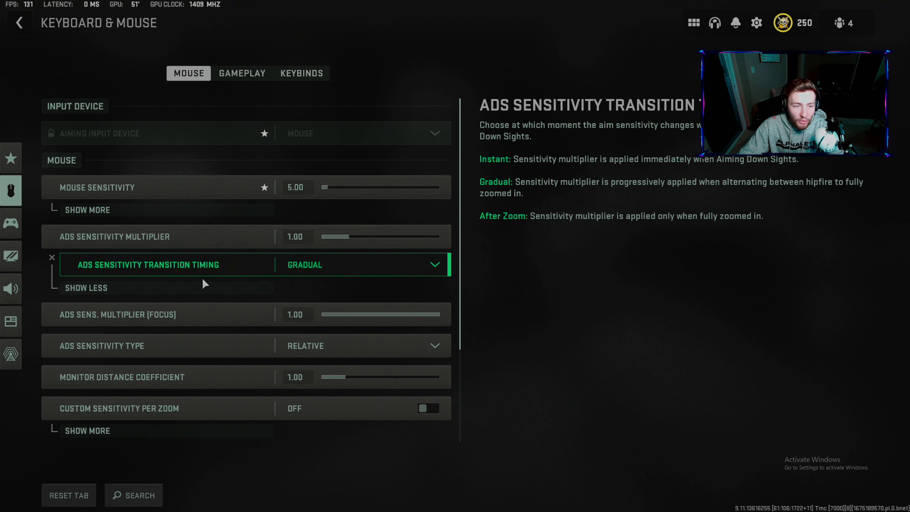
{"action": "left_click", "coordinate": [203, 286]}
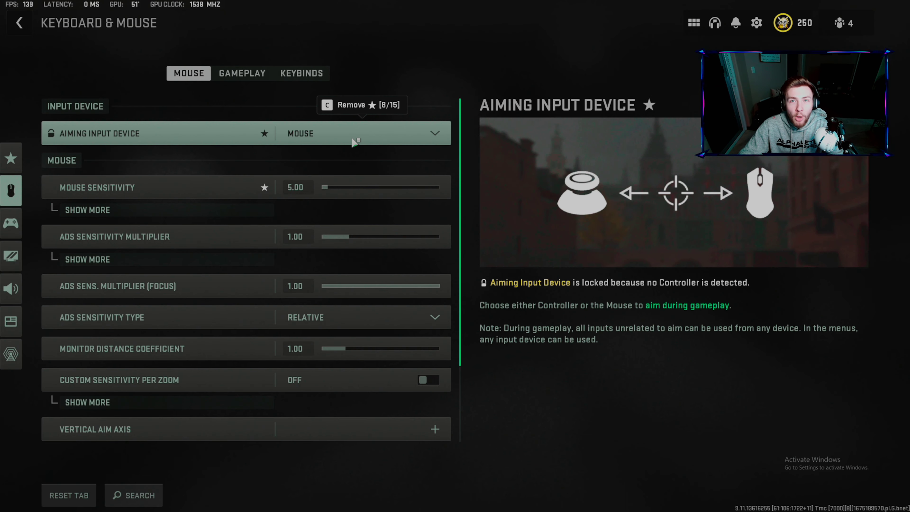
{"action": "scroll", "coordinate": [248, 326], "scroll_direction": "down", "scroll_amount": 1}
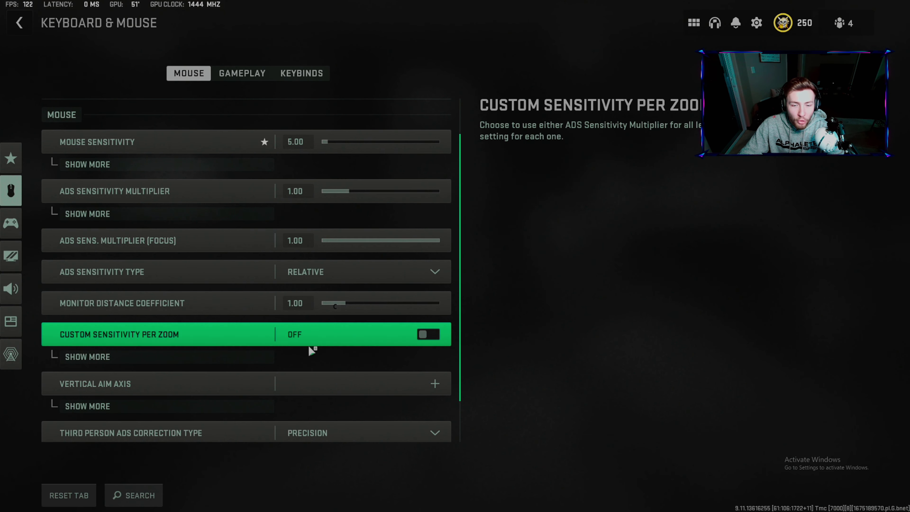
{"action": "scroll", "coordinate": [434, 348], "scroll_direction": "down", "scroll_amount": 1}
{"action": "left_click", "coordinate": [160, 433]}
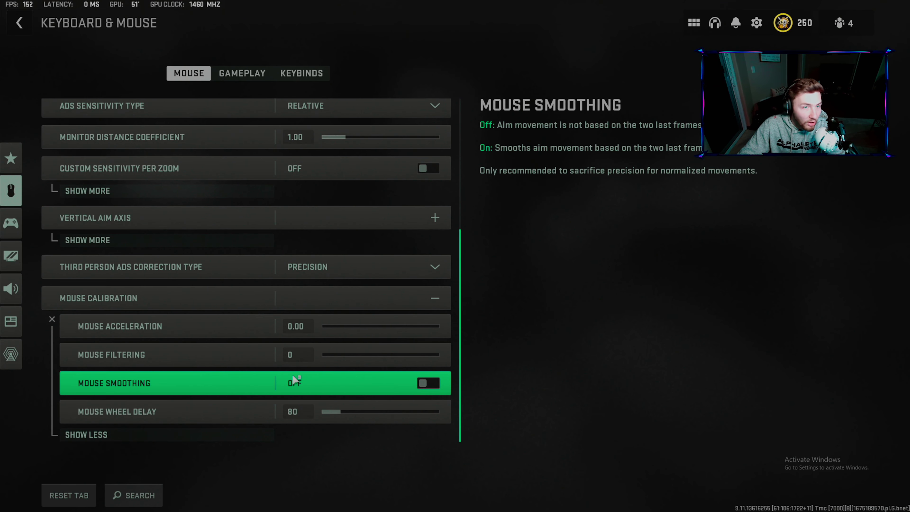
Set Automatic Airborne Mantle to Off in the keyboard and mouse gameplay settings, and view the Share Slide and Dive Inputs options.
{"action": "left_click", "coordinate": [241, 75]}
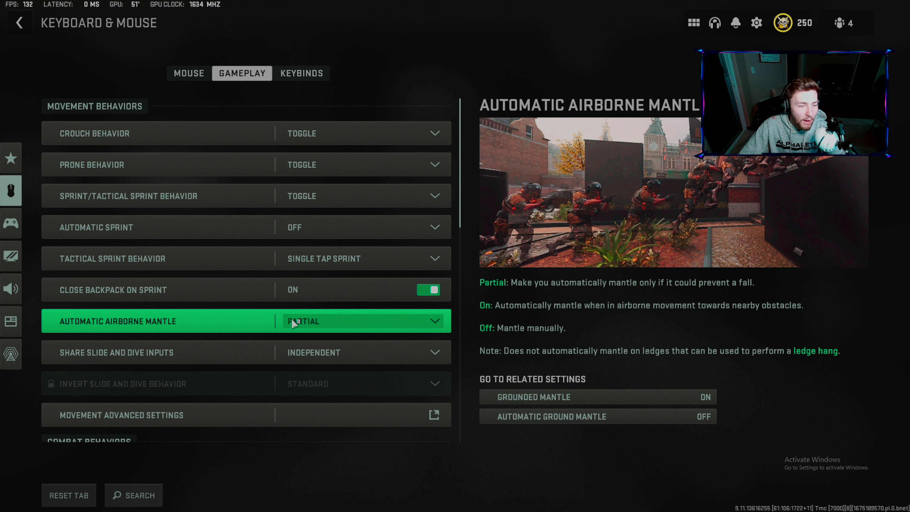
{"action": "left_click", "coordinate": [344, 319]}
{"action": "left_click", "coordinate": [359, 413]}
{"action": "left_click", "coordinate": [349, 352]}
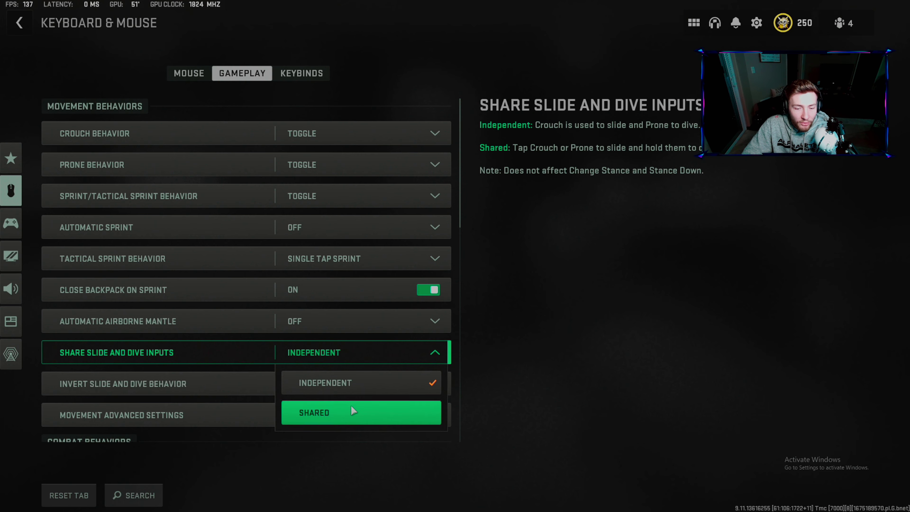
{"action": "left_click", "coordinate": [591, 359]}
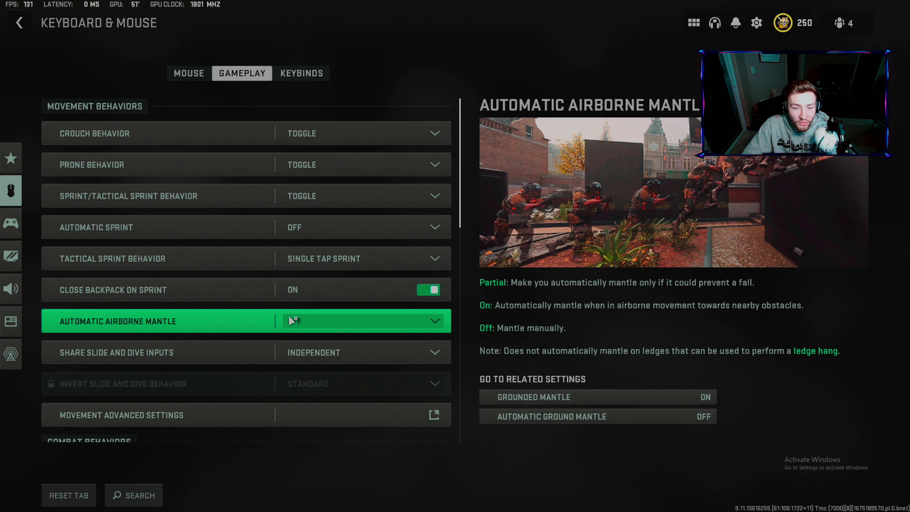
Turn off Grounded Mantle in the movement advanced settings, reviewing the walk speed and other stance options.
{"action": "scroll", "coordinate": [283, 325], "scroll_direction": "down", "scroll_amount": 3}
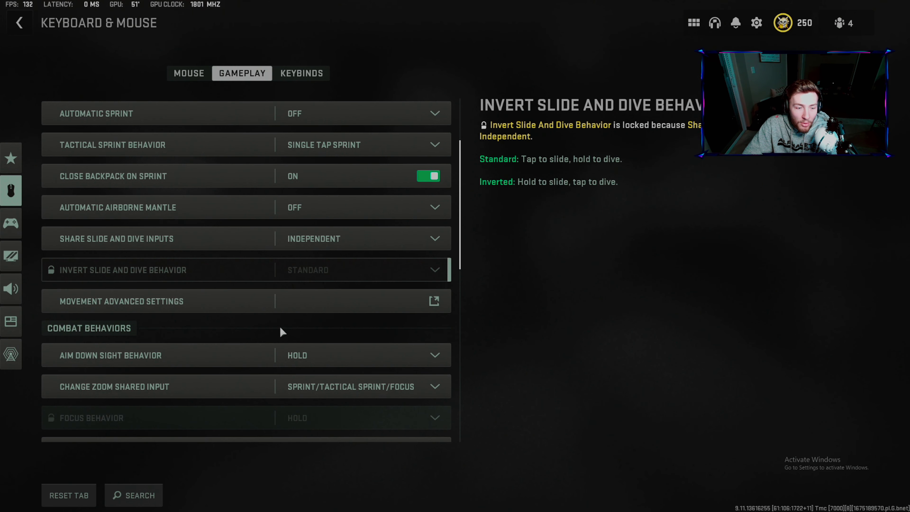
{"action": "left_click", "coordinate": [291, 299]}
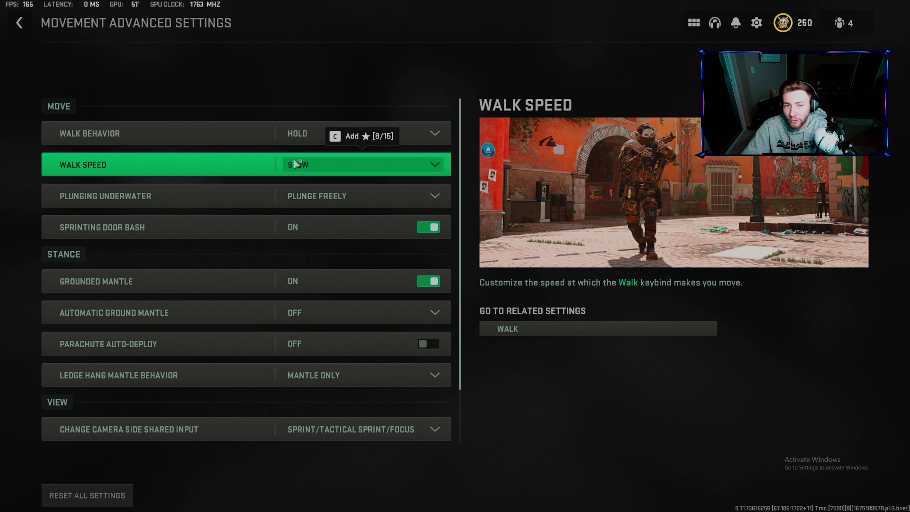
{"action": "left_click", "coordinate": [331, 162]}
{"action": "key", "text": "Escape"}
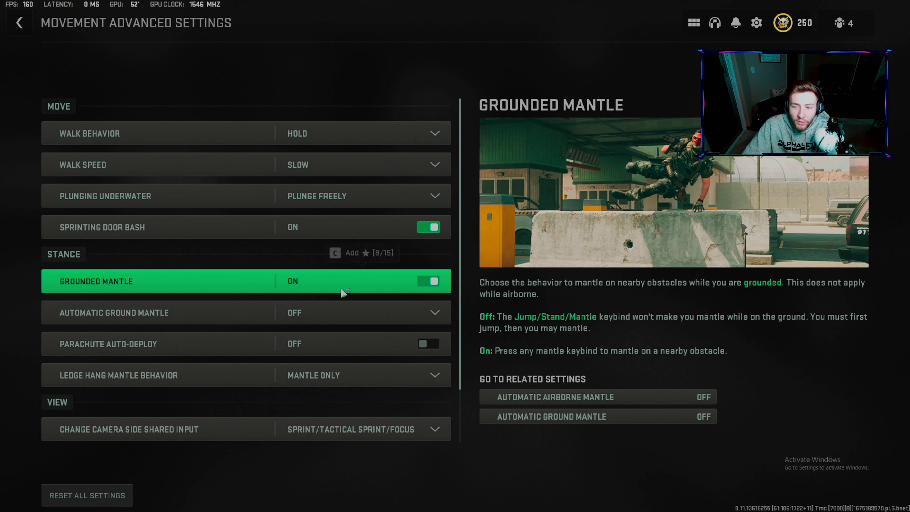
{"action": "left_click", "coordinate": [350, 289]}
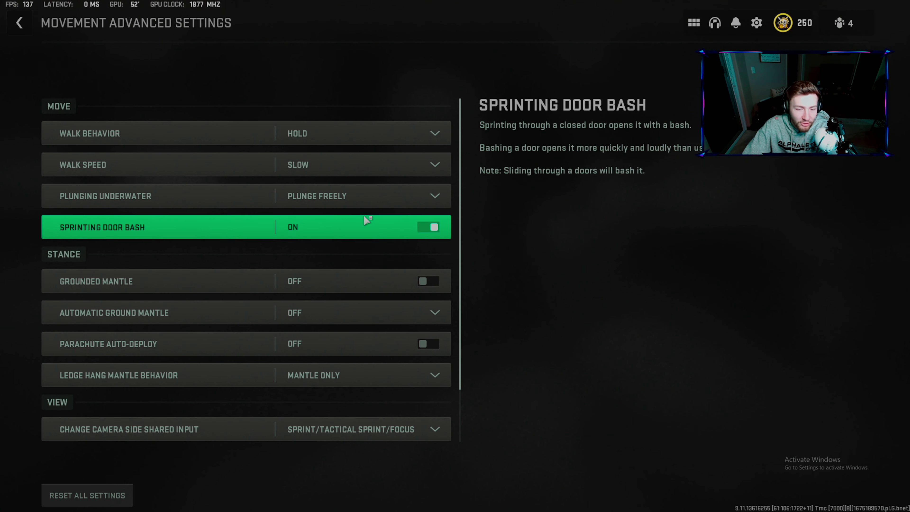
{"action": "left_click", "coordinate": [381, 321]}
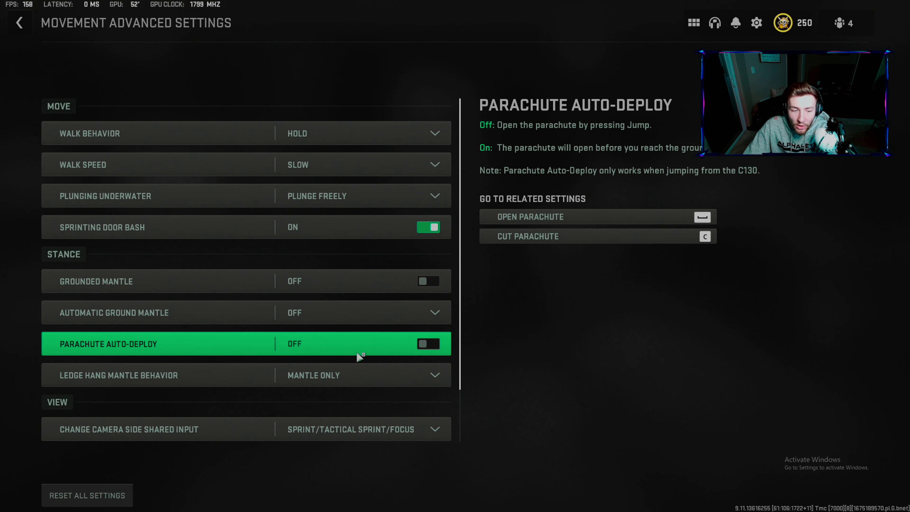
{"action": "scroll", "coordinate": [387, 311], "scroll_direction": "down", "scroll_amount": 2}
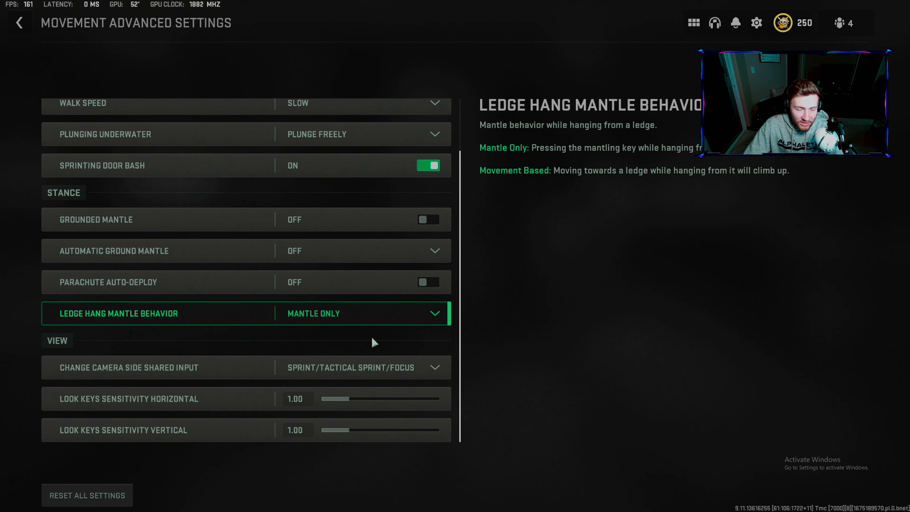
{"action": "key", "text": "Escape"}
Examine the Aim Down Sight Behavior and Change Zoom Shared Input options in the combat behaviors.
{"action": "scroll", "coordinate": [229, 248], "scroll_direction": "down", "scroll_amount": 5}
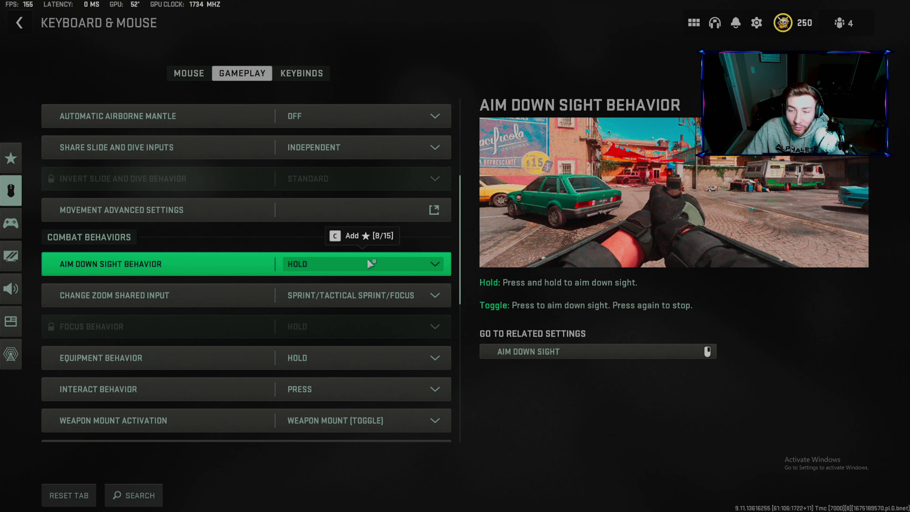
{"action": "left_click", "coordinate": [367, 264]}
{"action": "left_click", "coordinate": [343, 306]}
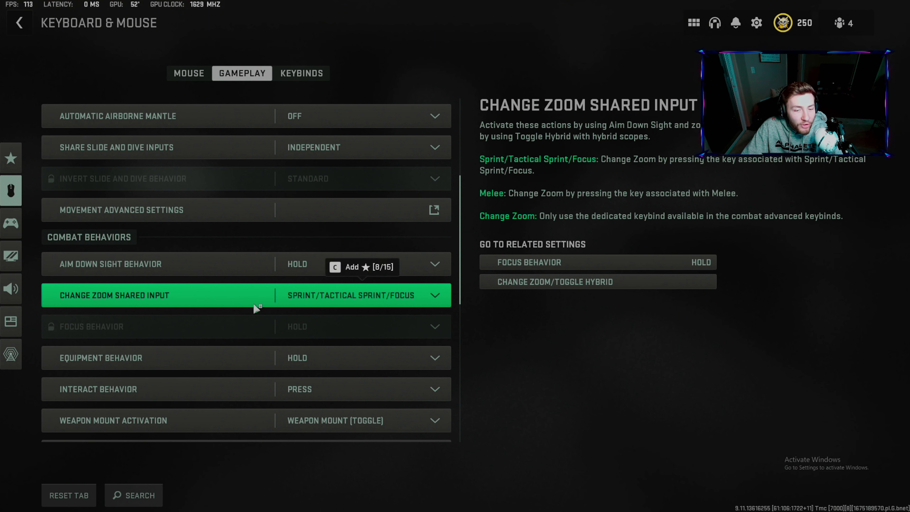
{"action": "left_click", "coordinate": [339, 302]}
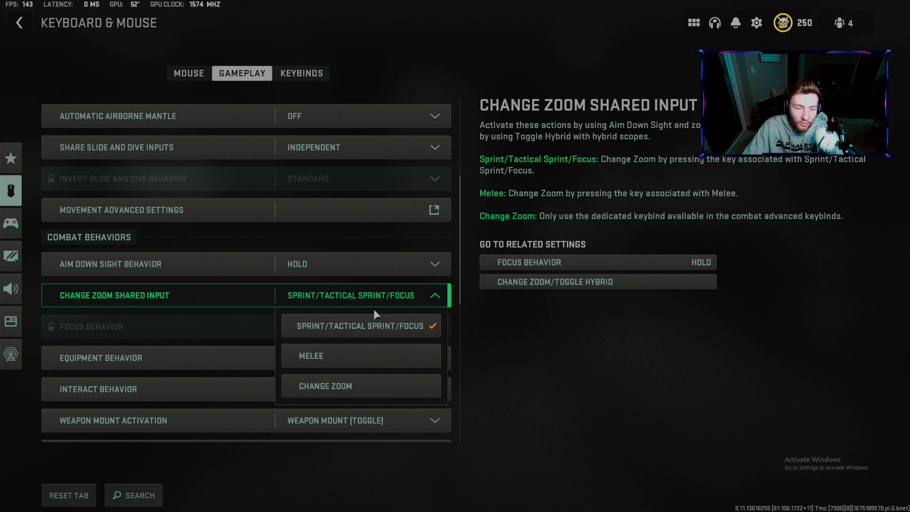
{"action": "left_click", "coordinate": [397, 288]}
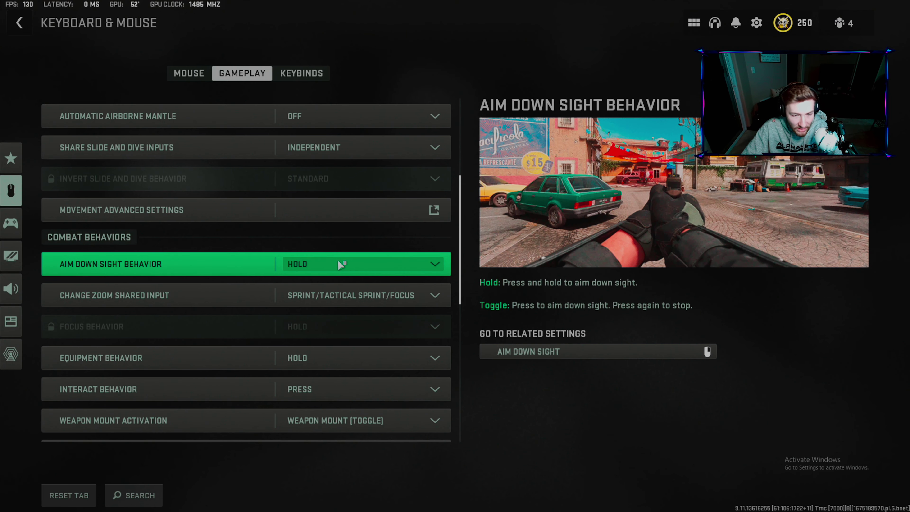
Examine the Interact Behavior options and open the choices for Weapon Mount Activation.
{"action": "scroll", "coordinate": [294, 267], "scroll_direction": "down", "scroll_amount": 2}
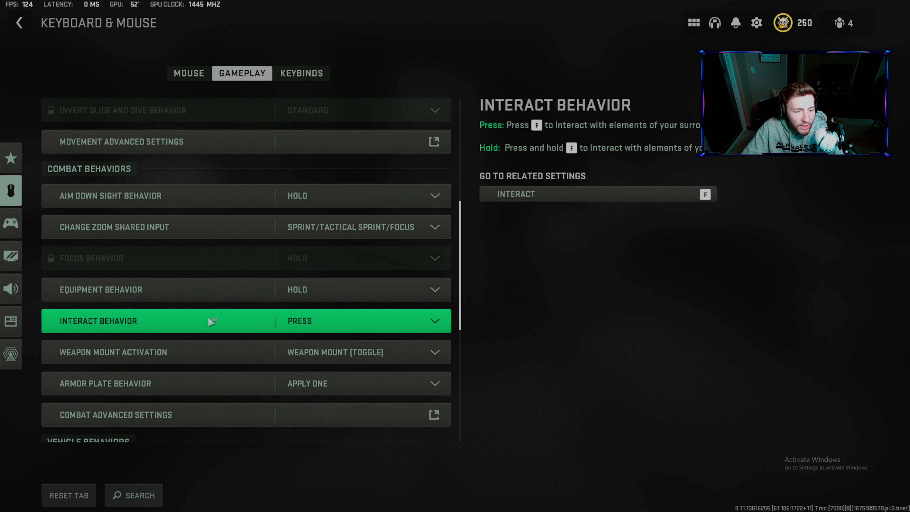
{"action": "left_click", "coordinate": [367, 324]}
{"action": "left_click", "coordinate": [359, 329]}
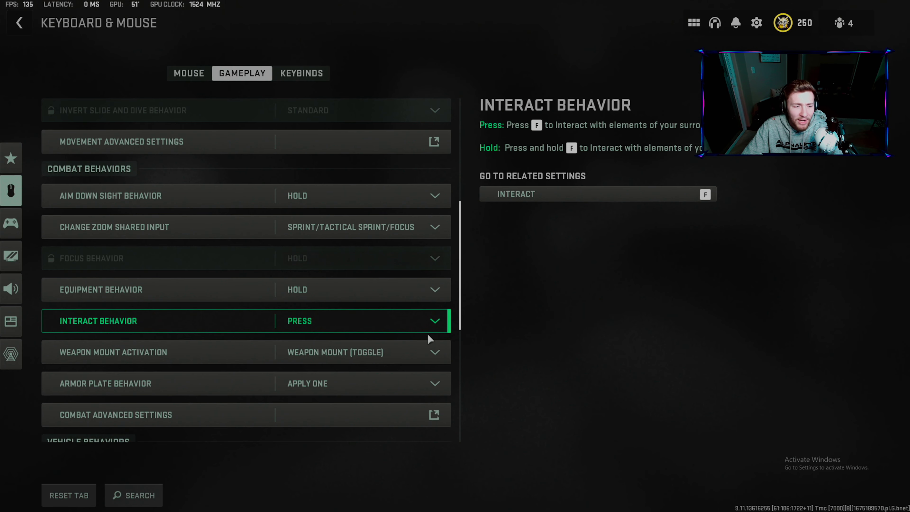
{"action": "left_click", "coordinate": [362, 352]}
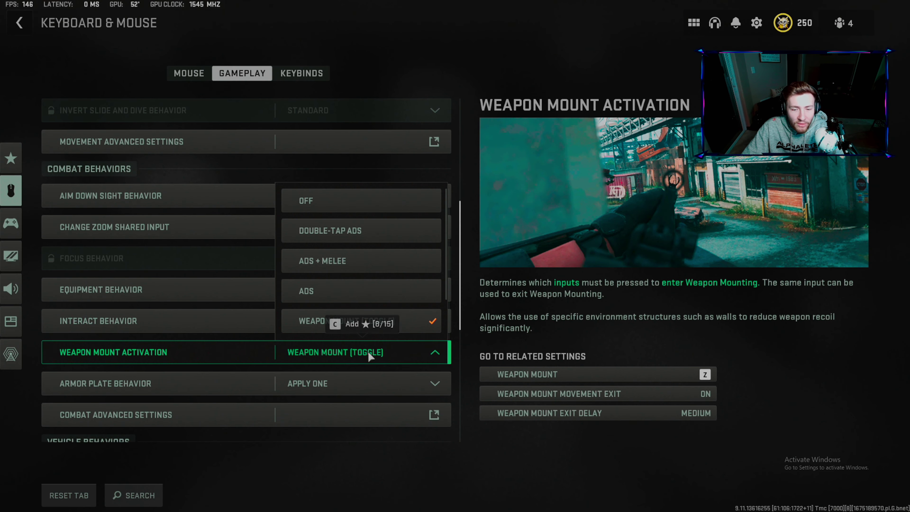